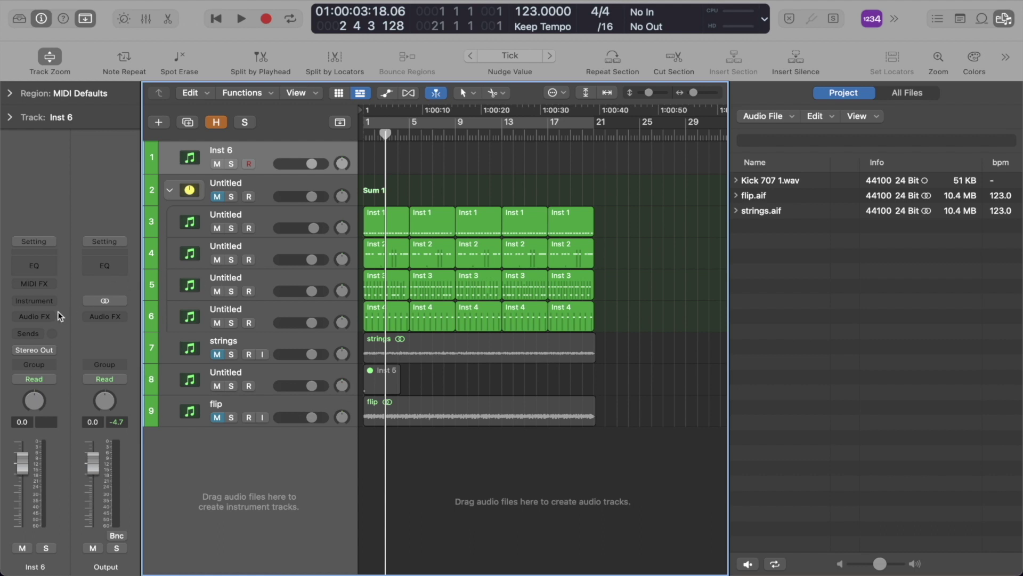
Insert the Serato Sample instrument on the Inst 6 track and load the "chase" audio file into it.
{"action": "left_click", "coordinate": [46, 302]}
{"action": "mouse_move", "coordinate": [47, 335]}
{"action": "left_click", "coordinate": [246, 342]}
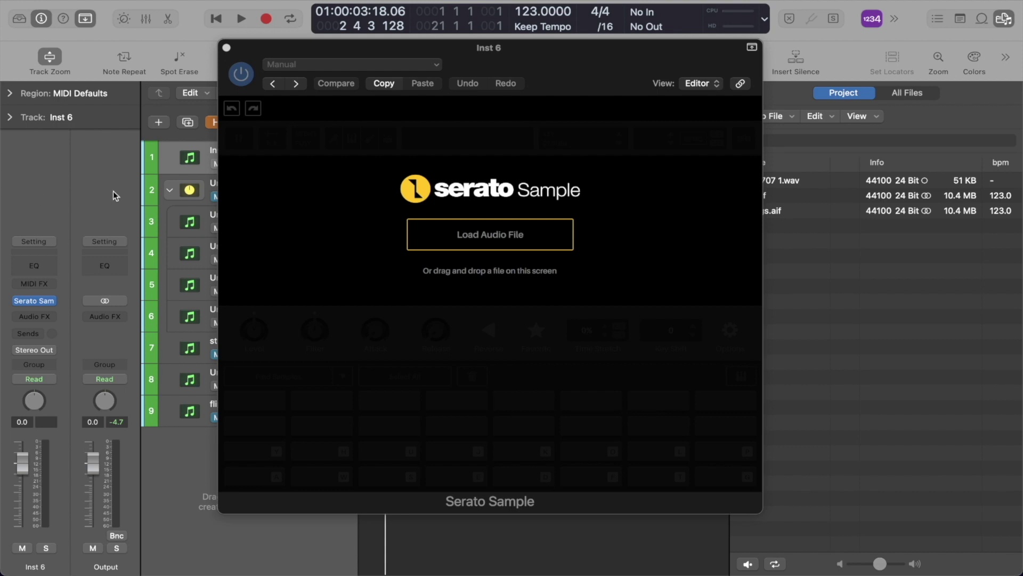
{"action": "left_click_drag", "start_coordinate": [488, 244], "coordinate": [487, 244]}
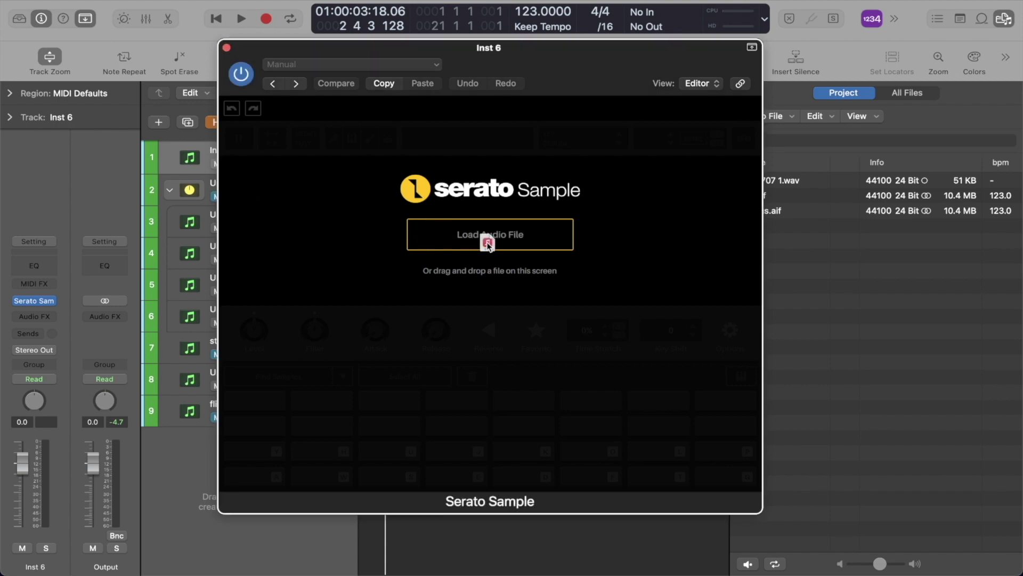
Preview the chase sample and isolate its drums stem by disabling the vocal, melody and bass stems.
{"action": "left_click", "coordinate": [236, 138]}
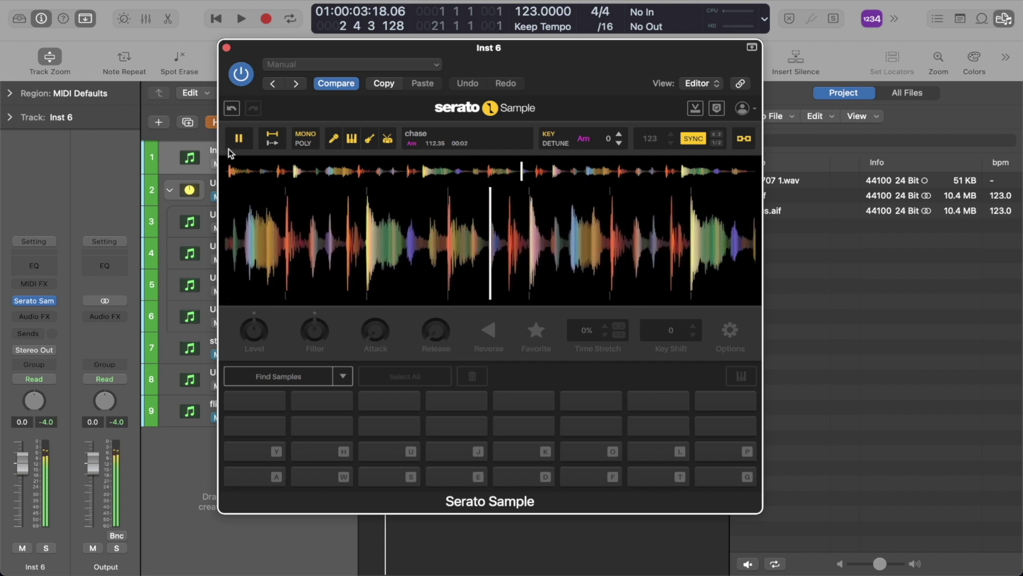
{"action": "left_click", "coordinate": [238, 139]}
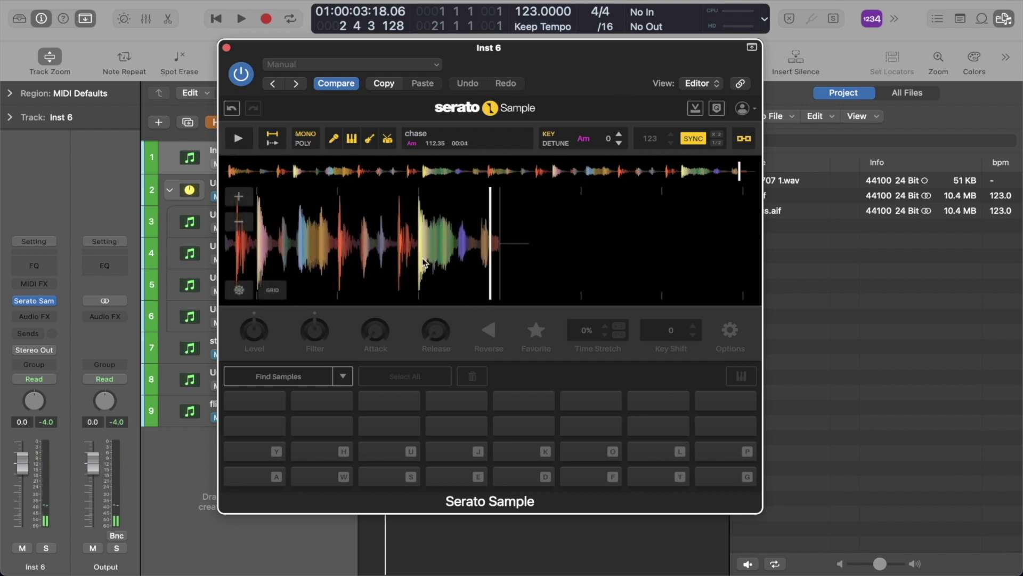
{"action": "left_click", "coordinate": [366, 141]}
{"action": "left_click", "coordinate": [352, 140]}
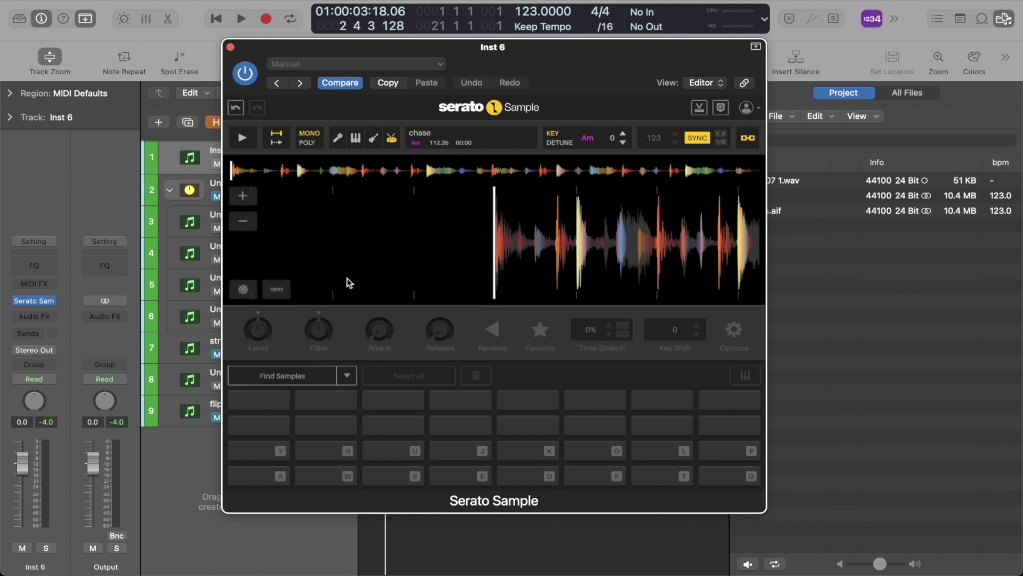
Slice the chase drums across the pads using the Set Slicer mode and audition the slices.
{"action": "left_click", "coordinate": [347, 377]}
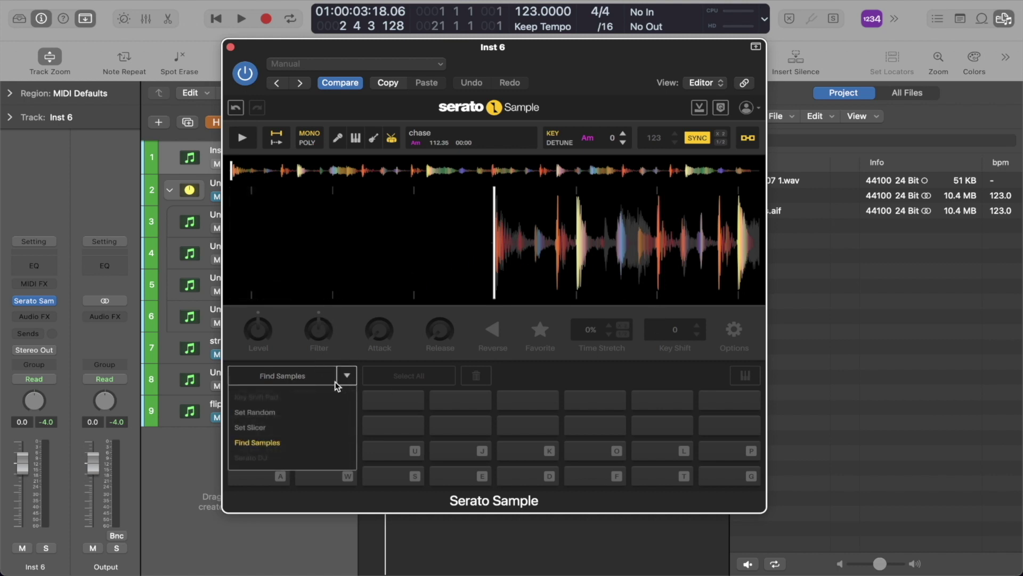
{"action": "left_click", "coordinate": [257, 430]}
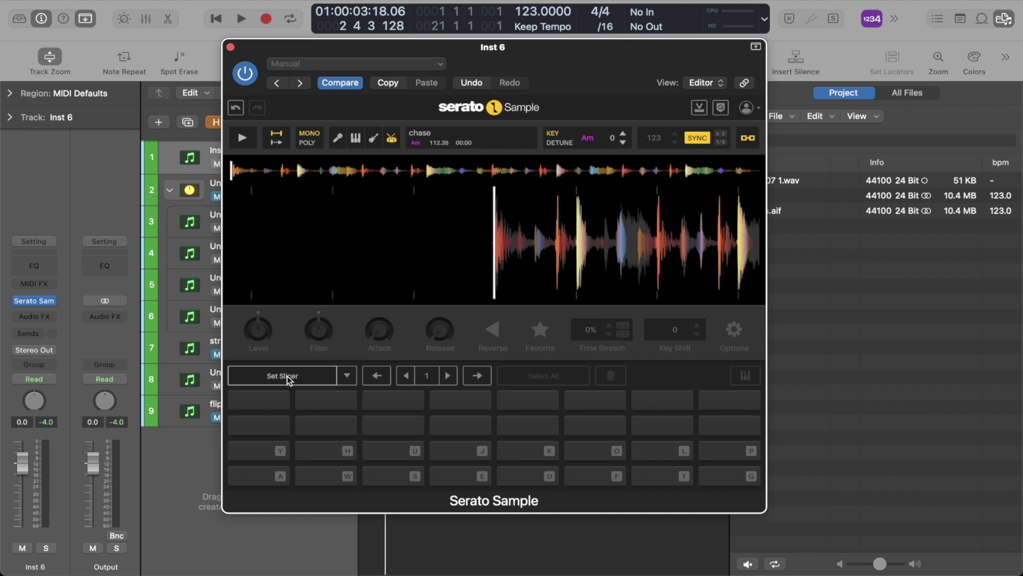
{"action": "left_click", "coordinate": [287, 377]}
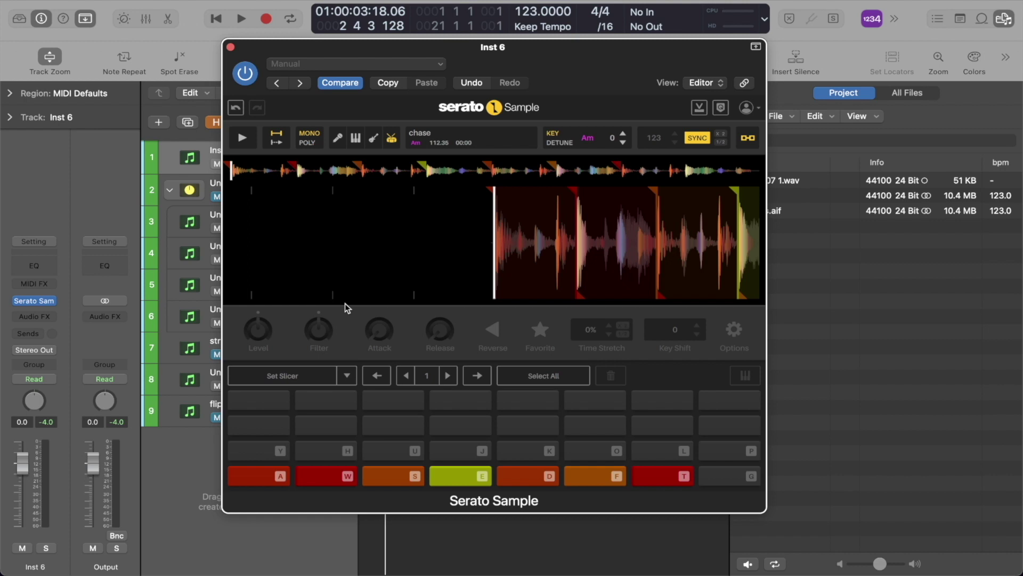
{"action": "key", "text": "space"}
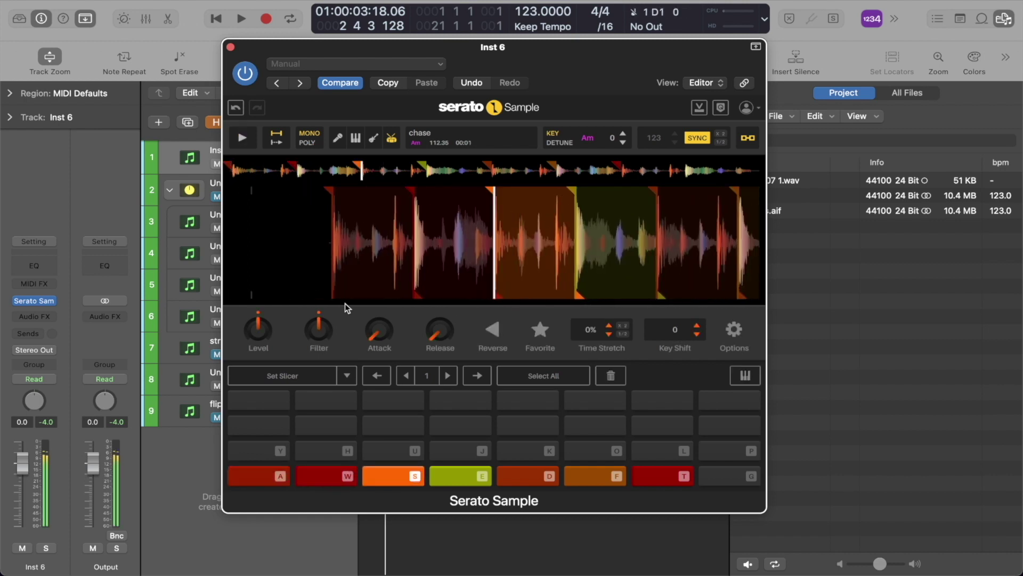
{"action": "key", "text": "space"}
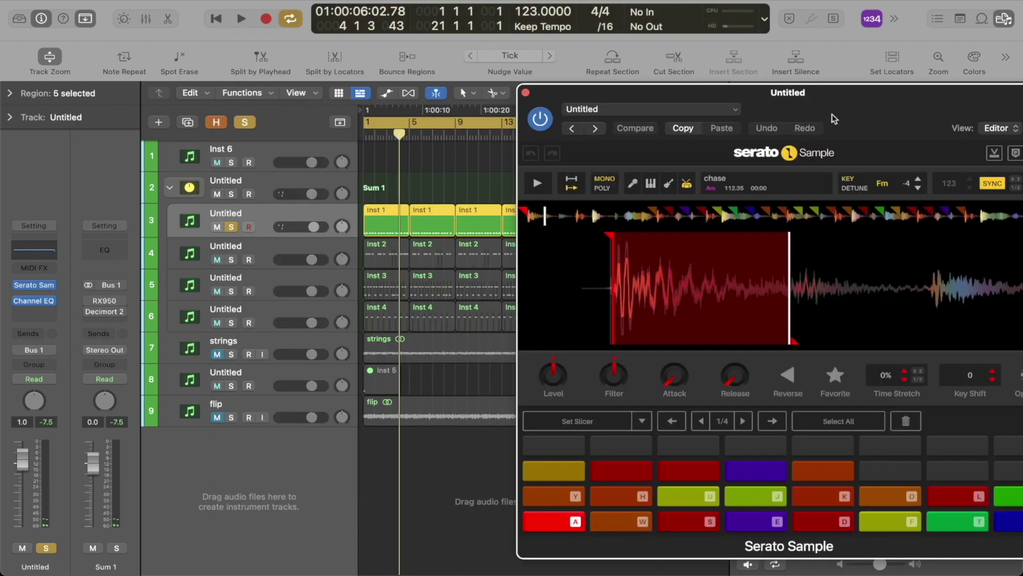
Audition the pad A slice in track 3's Serato Sample and play back the soloed track 3 pattern.
{"action": "left_click_drag", "start_coordinate": [834, 118], "coordinate": [788, 88]}
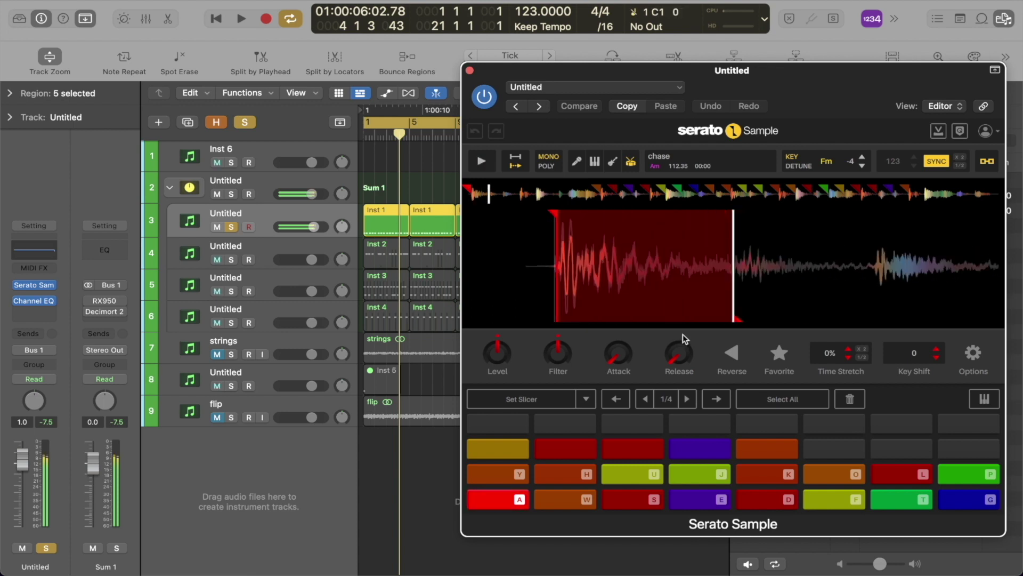
{"action": "key", "text": "space"}
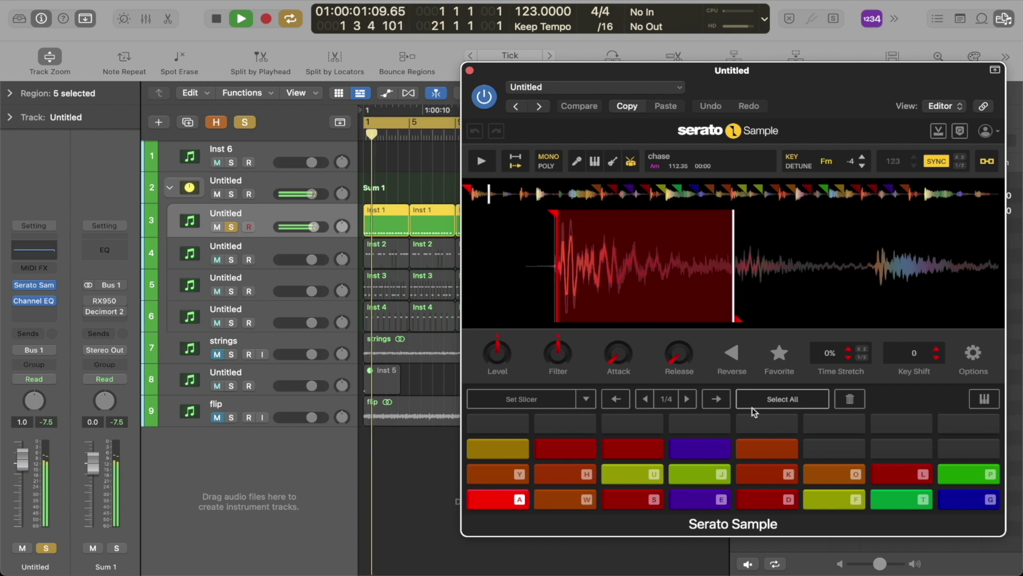
{"action": "mouse_move", "coordinate": [677, 357]}
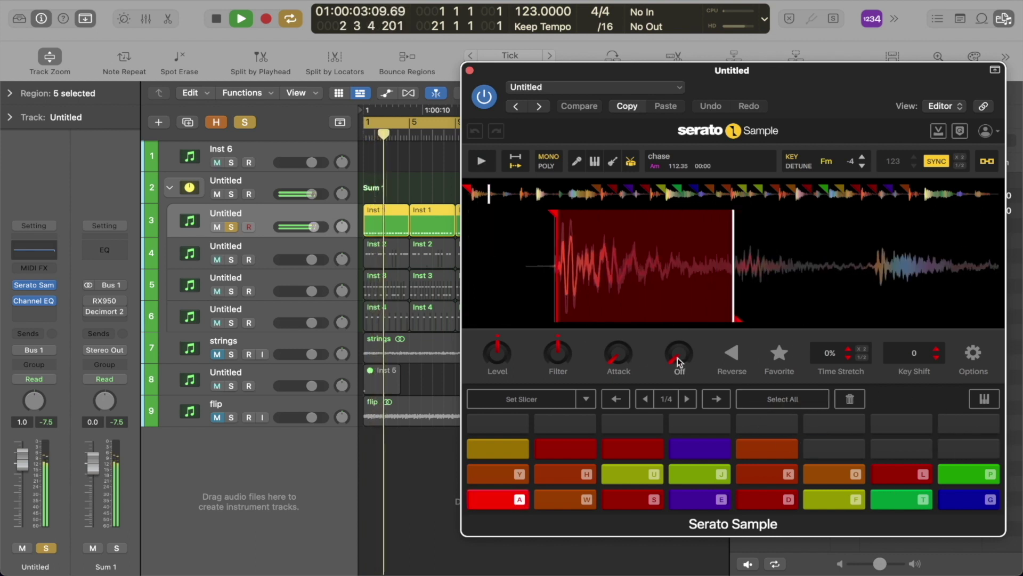
{"action": "key", "text": "space"}
Solo track 4 alongside track 3, bring up its Serato Sample, and play both patterns together.
{"action": "key", "text": "Down"}
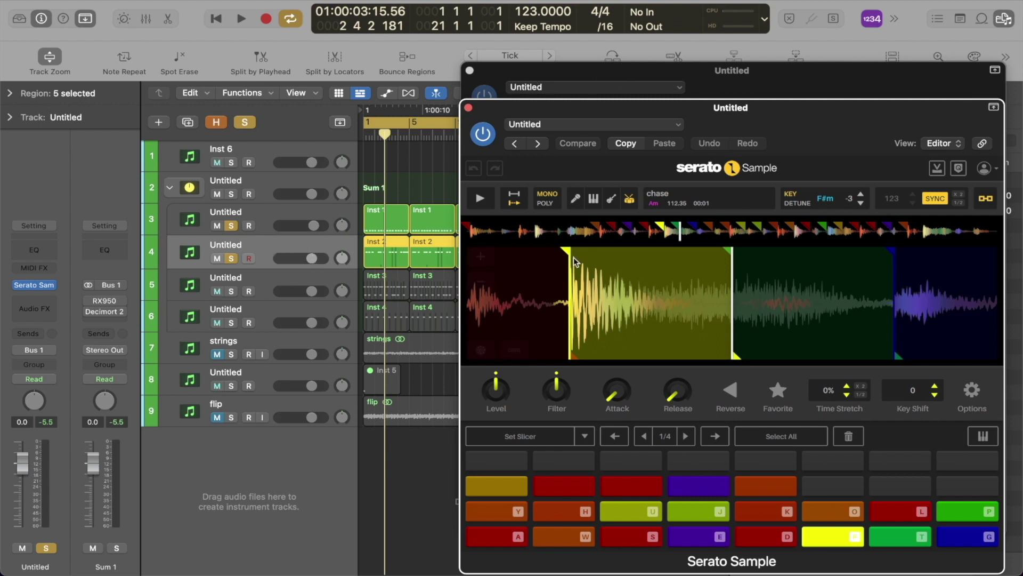
{"action": "left_click_drag", "start_coordinate": [655, 106], "coordinate": [651, 47]}
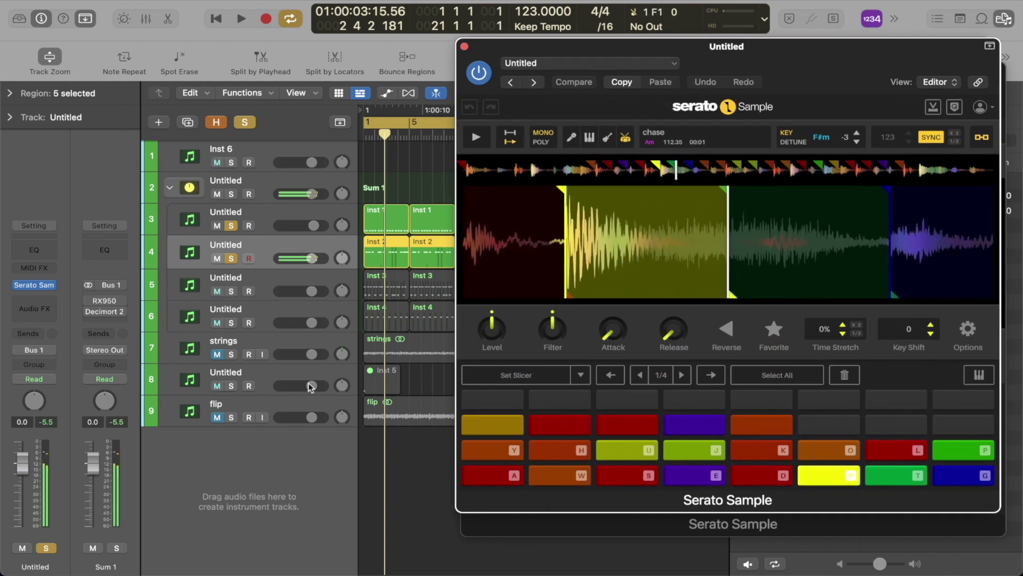
{"action": "key", "text": "space"}
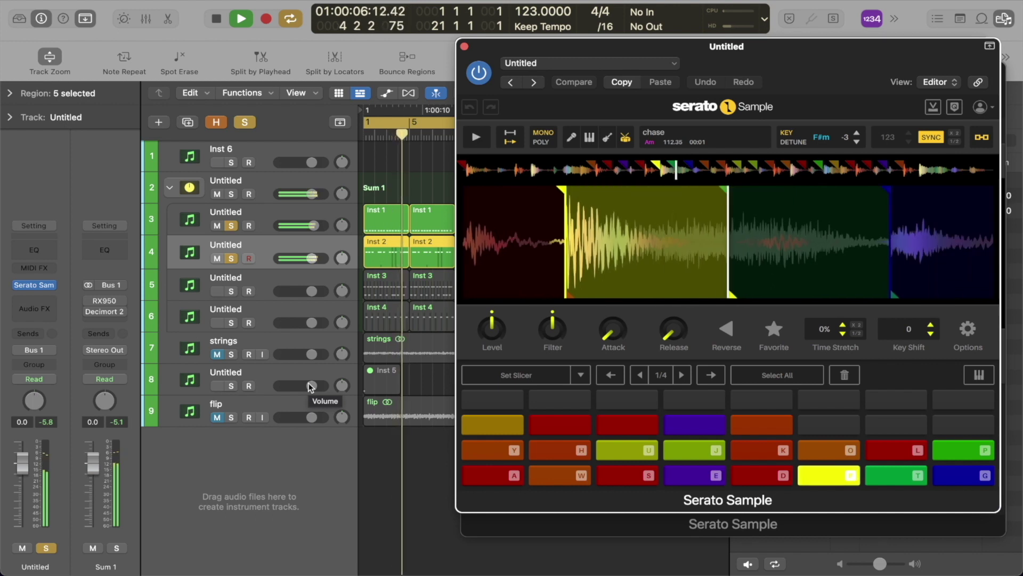
{"action": "key", "text": "space"}
Solo track 5, audition slices in its Serato Sample, and play it together with tracks 3 and 4.
{"action": "left_click", "coordinate": [270, 279]}
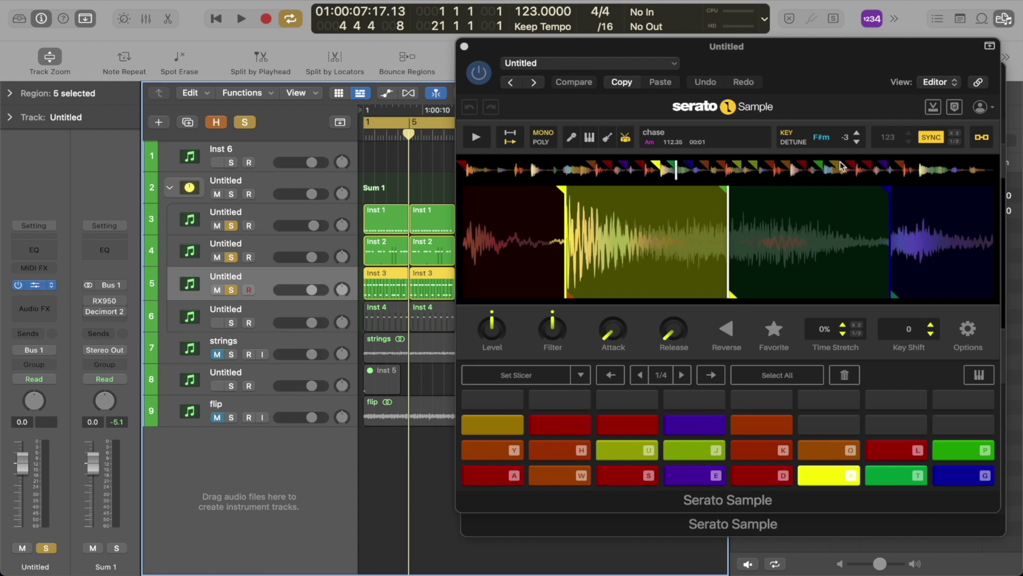
{"action": "left_click", "coordinate": [34, 285]}
{"action": "left_click_drag", "start_coordinate": [605, 138], "coordinate": [750, 69]}
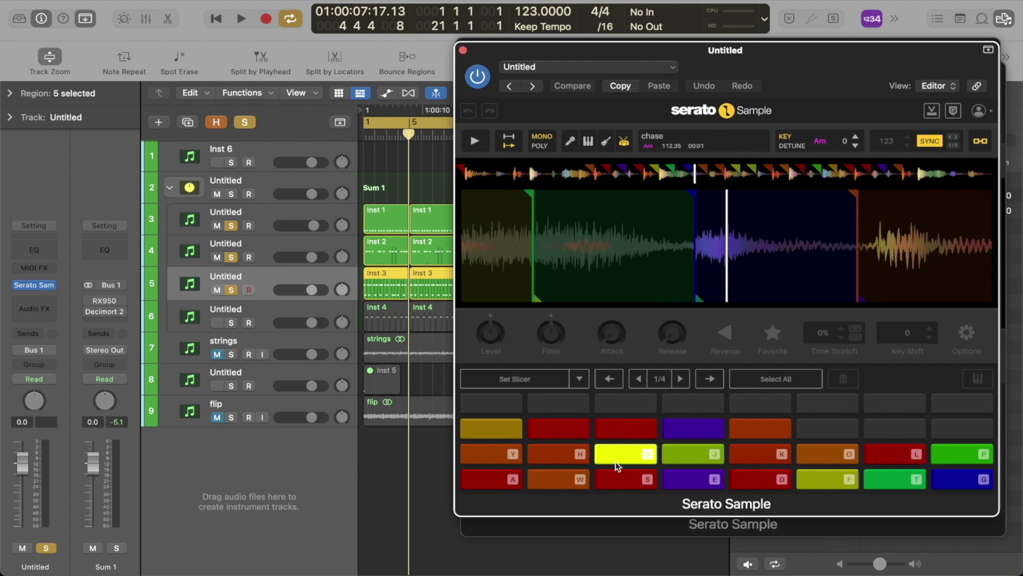
{"action": "key", "text": "j"}
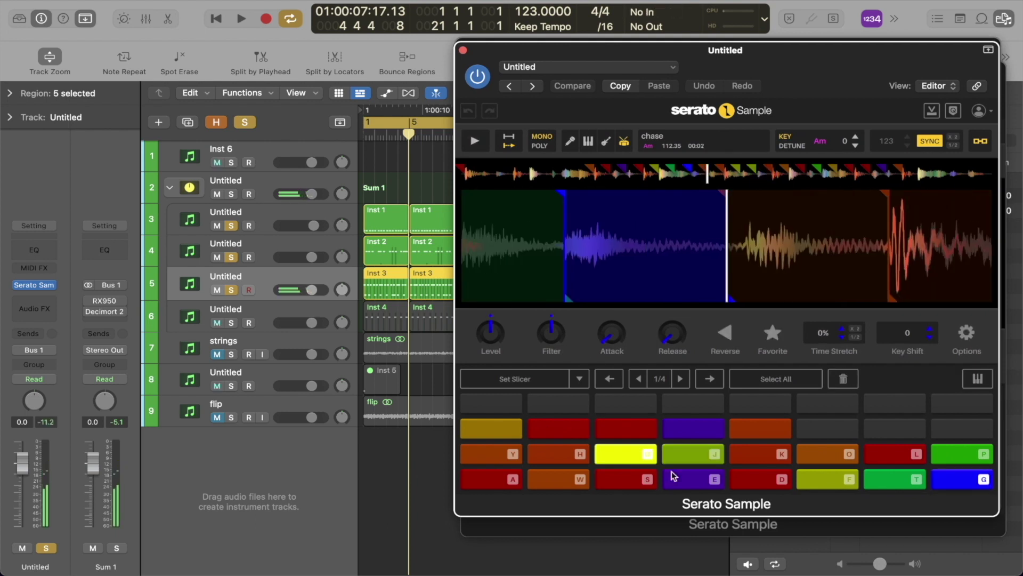
{"action": "key", "text": "space"}
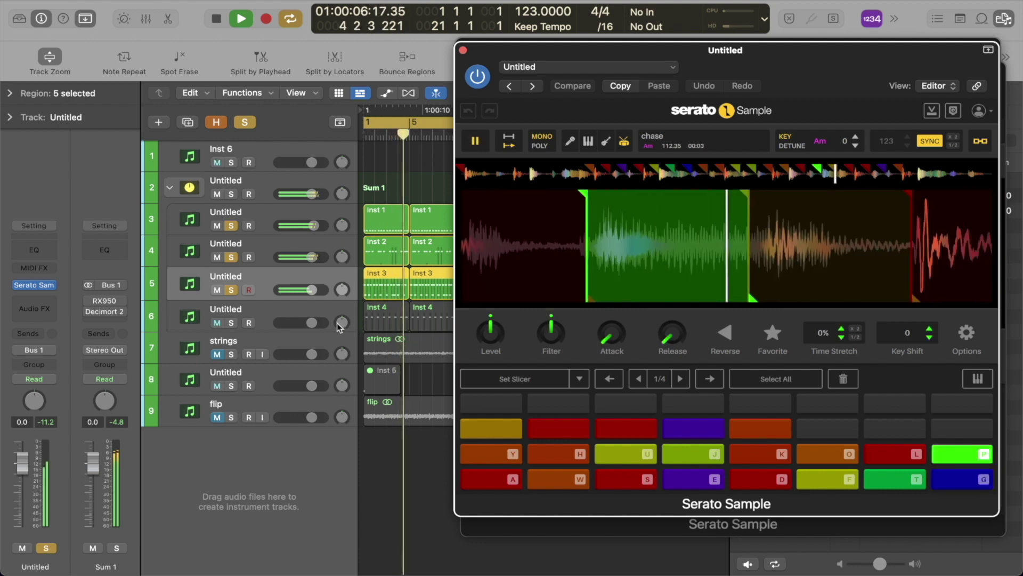
{"action": "key", "text": "space"}
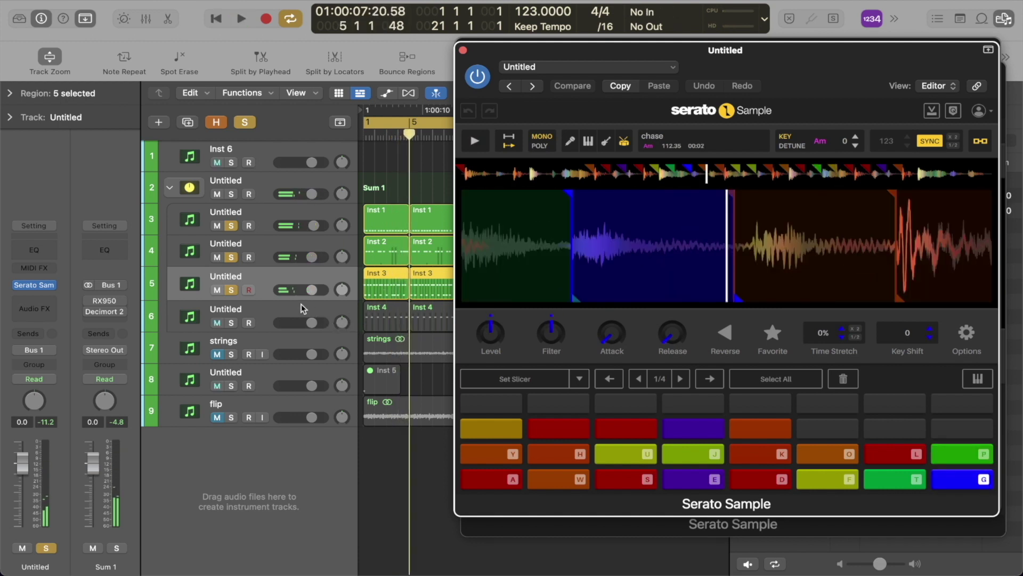
Solo track 6 and play the four layered drum tracks from the start of the project.
{"action": "left_click", "coordinate": [301, 308]}
{"action": "left_click", "coordinate": [231, 322]}
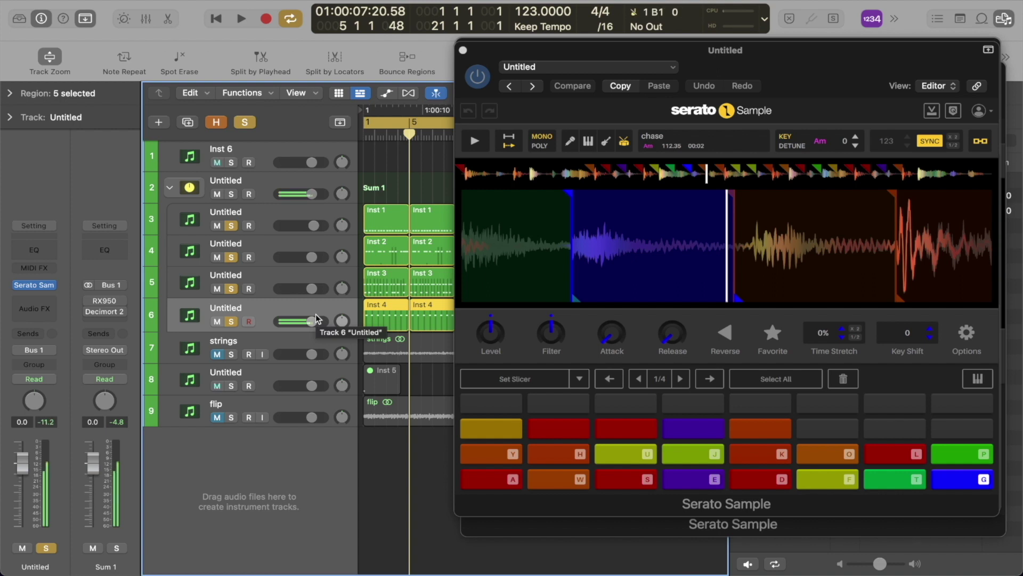
{"action": "key", "text": "Return"}
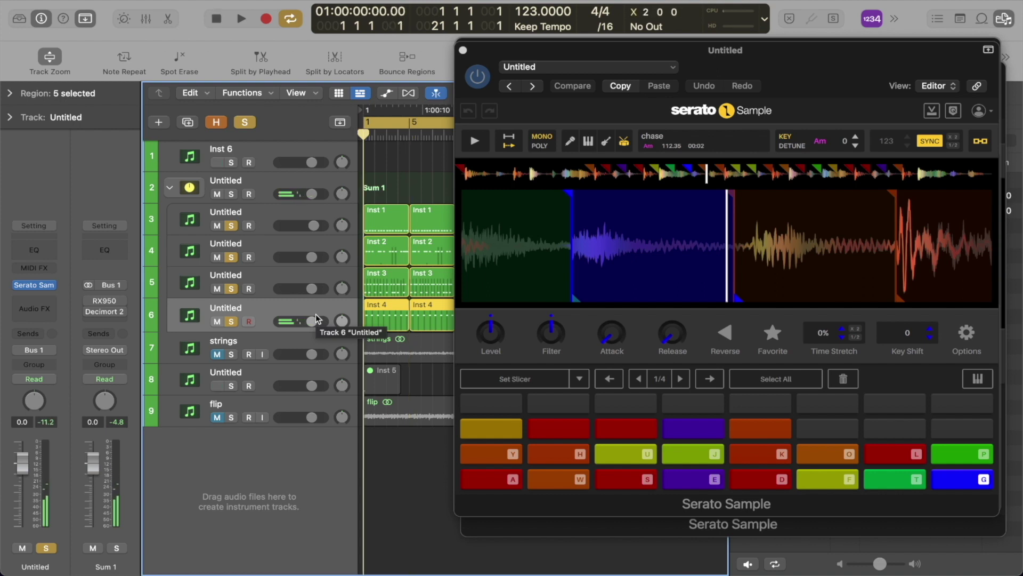
{"action": "key", "text": "space"}
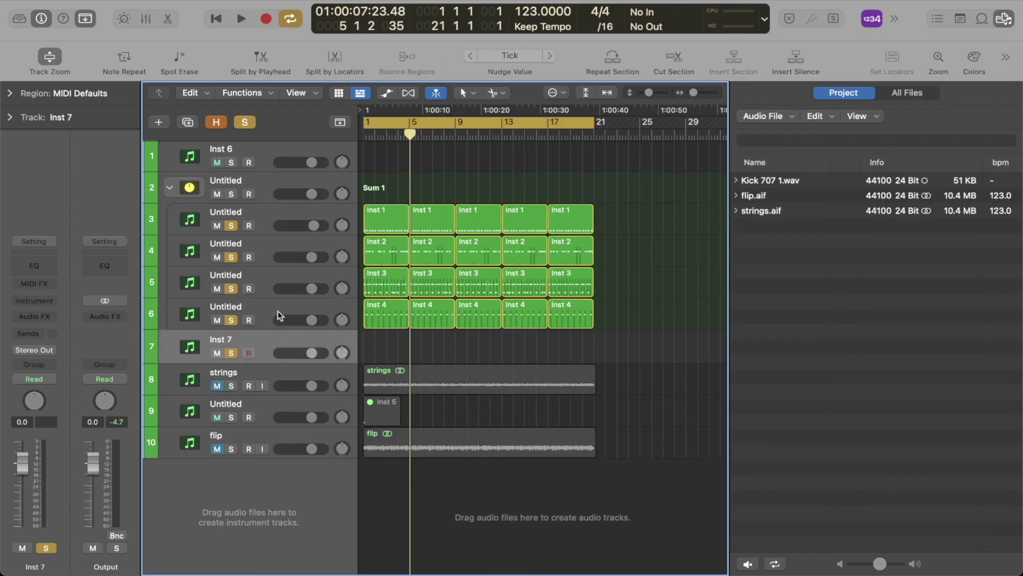
Insert a stereo Serato Sample on the Inst 7 track and load the "flip" audio file into it.
{"action": "left_click", "coordinate": [49, 300]}
{"action": "mouse_move", "coordinate": [105, 339]}
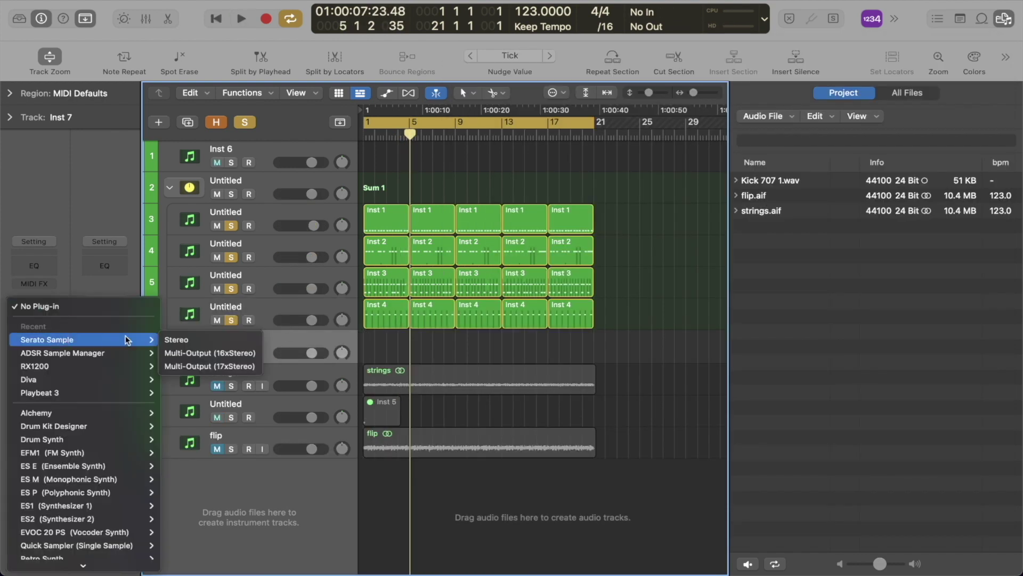
{"action": "left_click", "coordinate": [175, 339]}
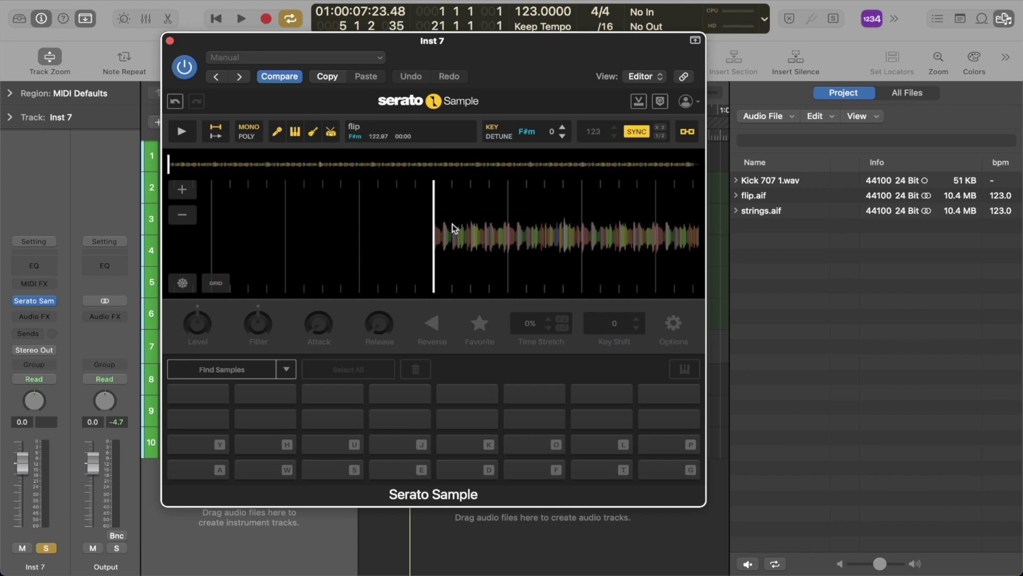
{"action": "left_click_drag", "start_coordinate": [532, 46], "coordinate": [524, 98]}
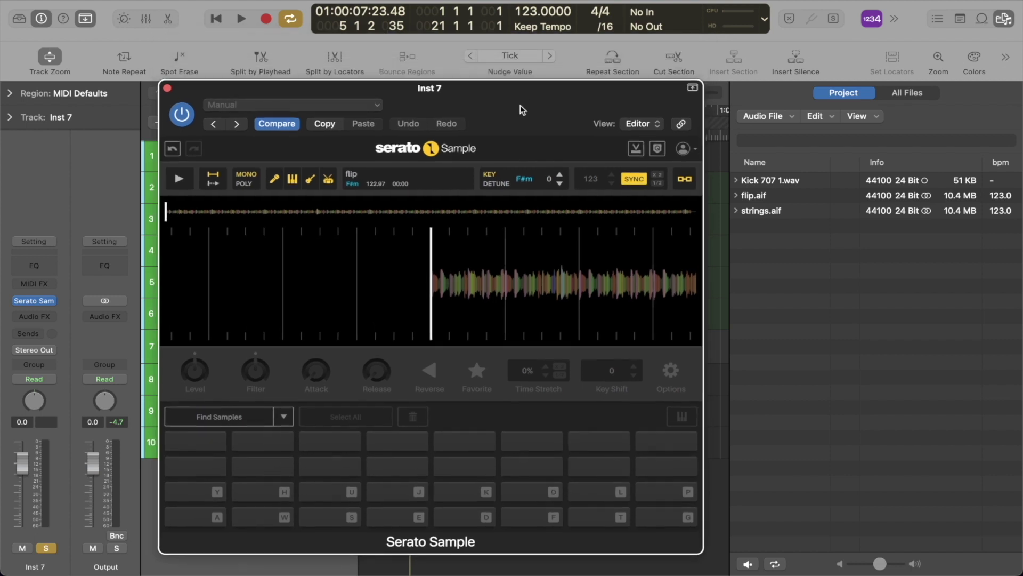
Assign the start of the flip sample to pad A, listen to it, and stop the sample playback.
{"action": "key", "text": "a"}
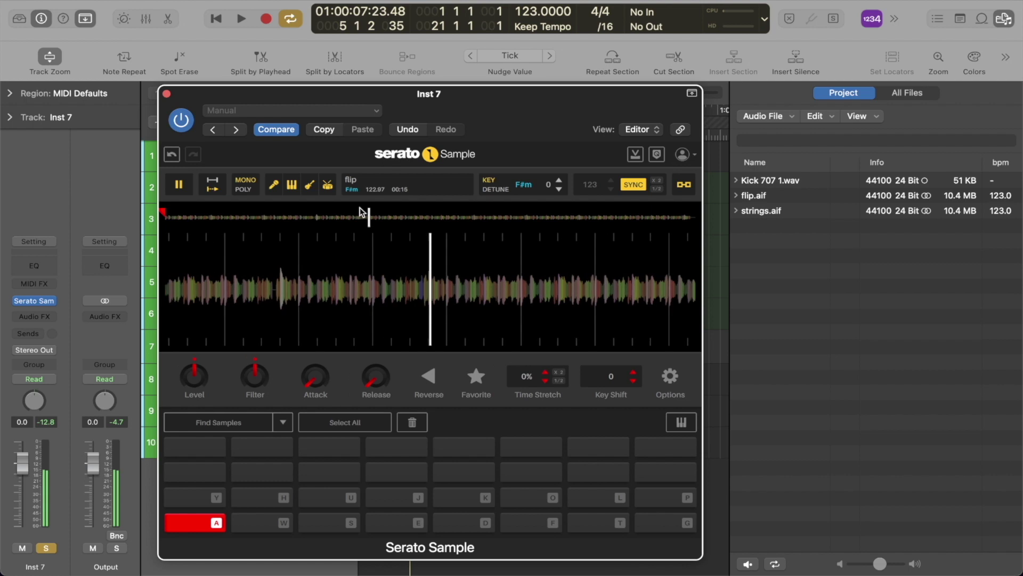
{"action": "key", "text": "space"}
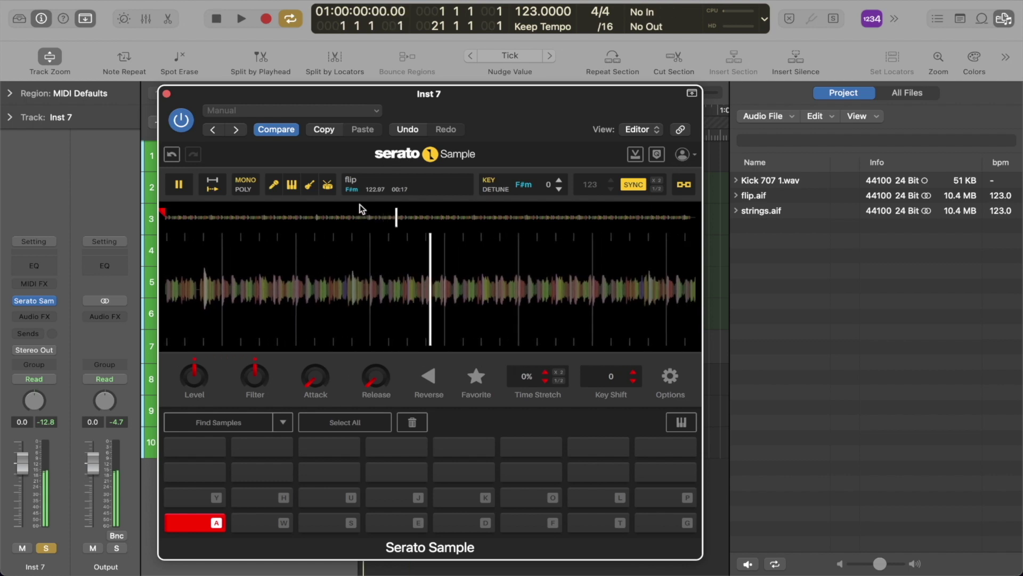
{"action": "left_click", "coordinate": [176, 189]}
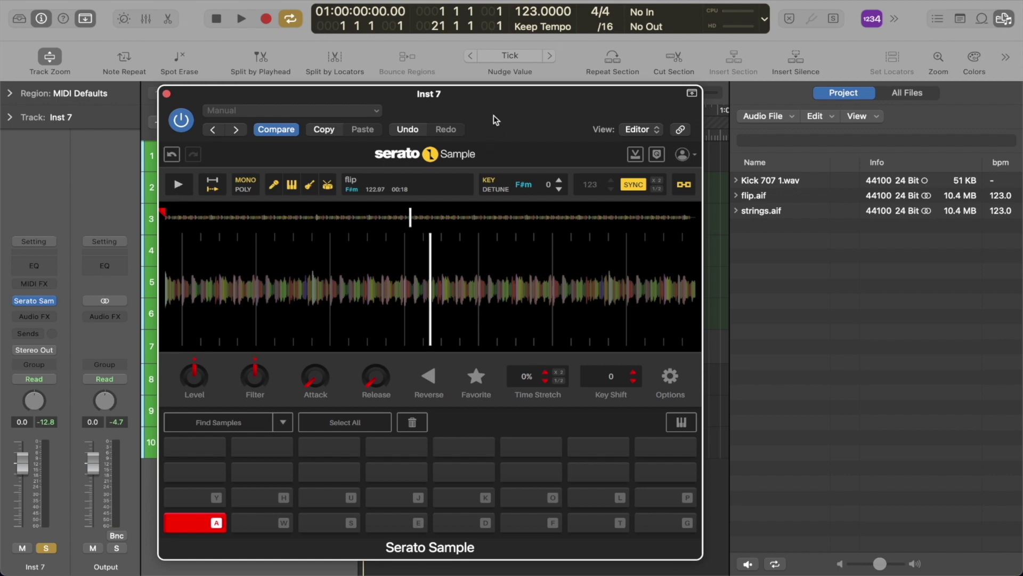
Record the pad A trigger of the flip sample on Inst 7 and play it back with the soloed drums.
{"action": "left_click_drag", "start_coordinate": [494, 113], "coordinate": [925, 83]}
{"action": "left_click", "coordinate": [609, 159]}
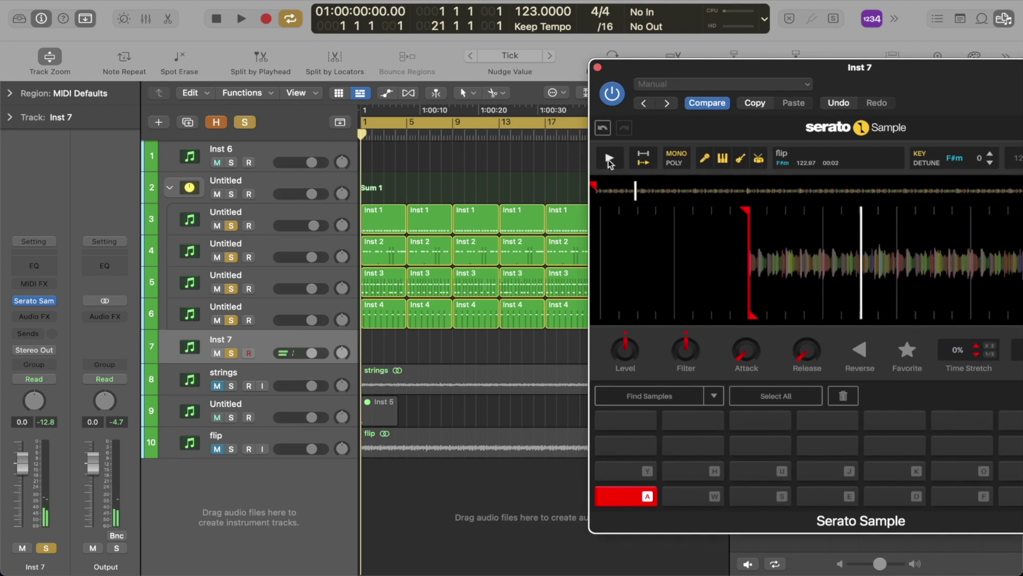
{"action": "key", "text": "r"}
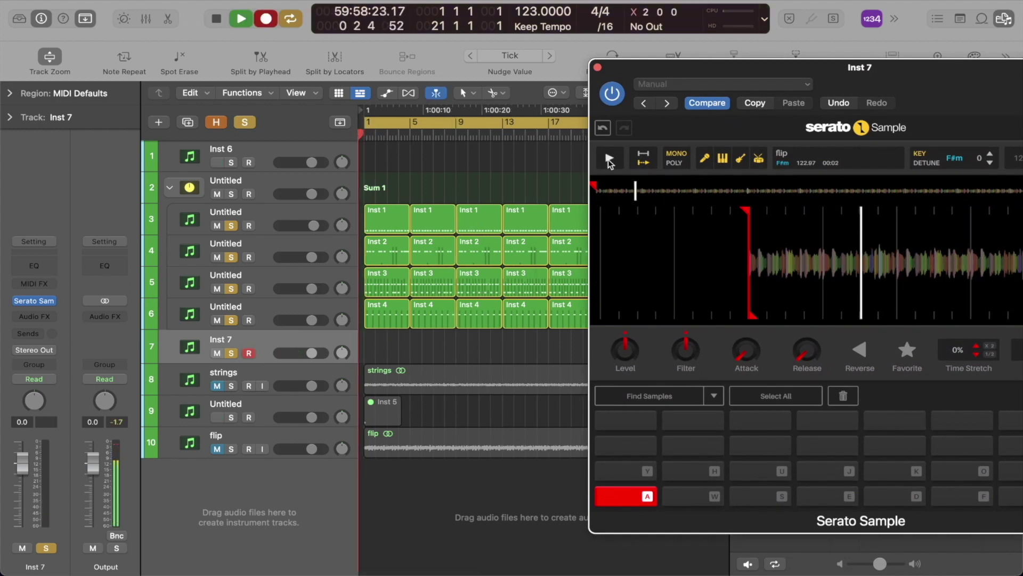
{"action": "left_click", "coordinate": [609, 158]}
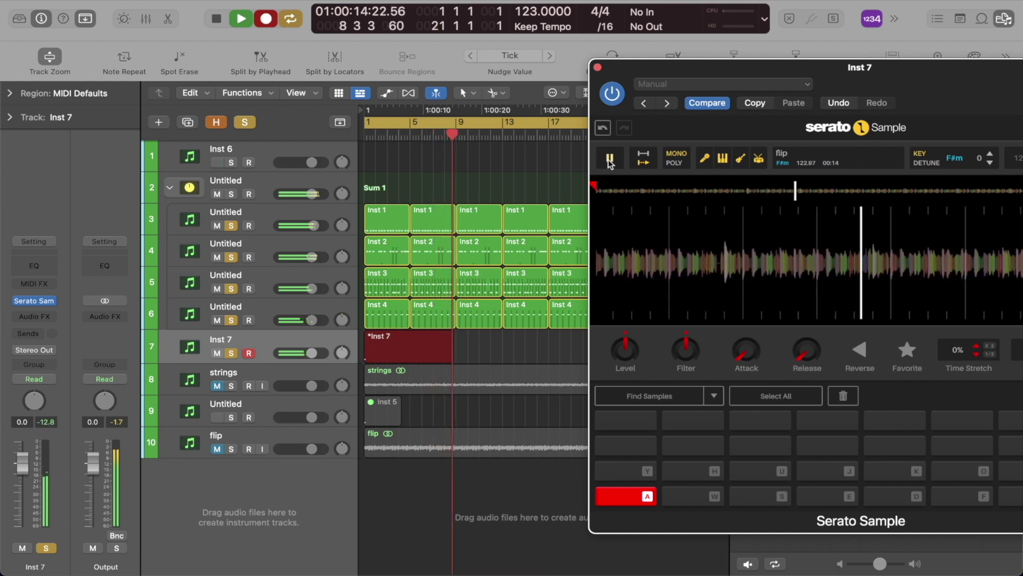
{"action": "left_click", "coordinate": [610, 160]}
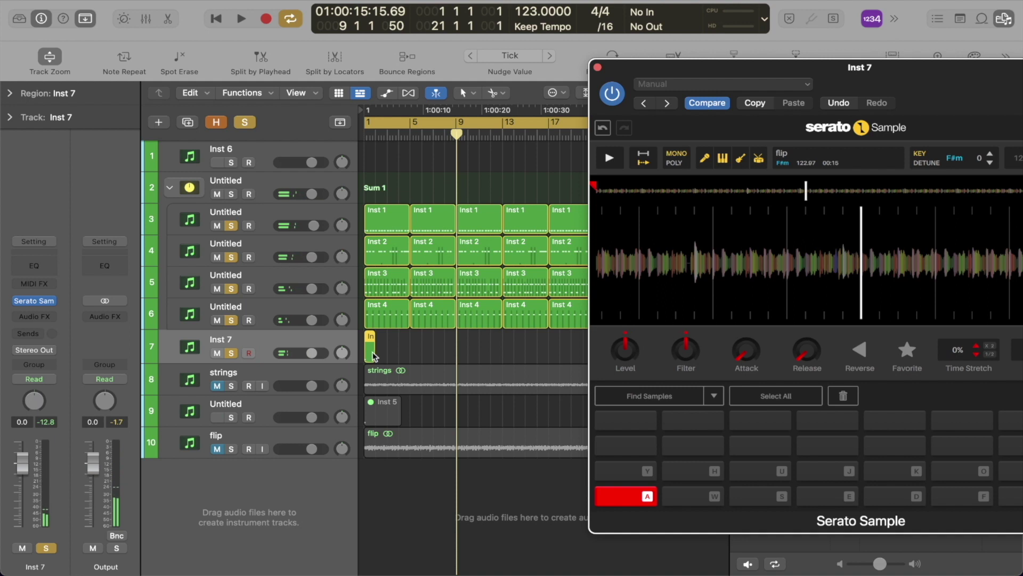
{"action": "key", "text": "space"}
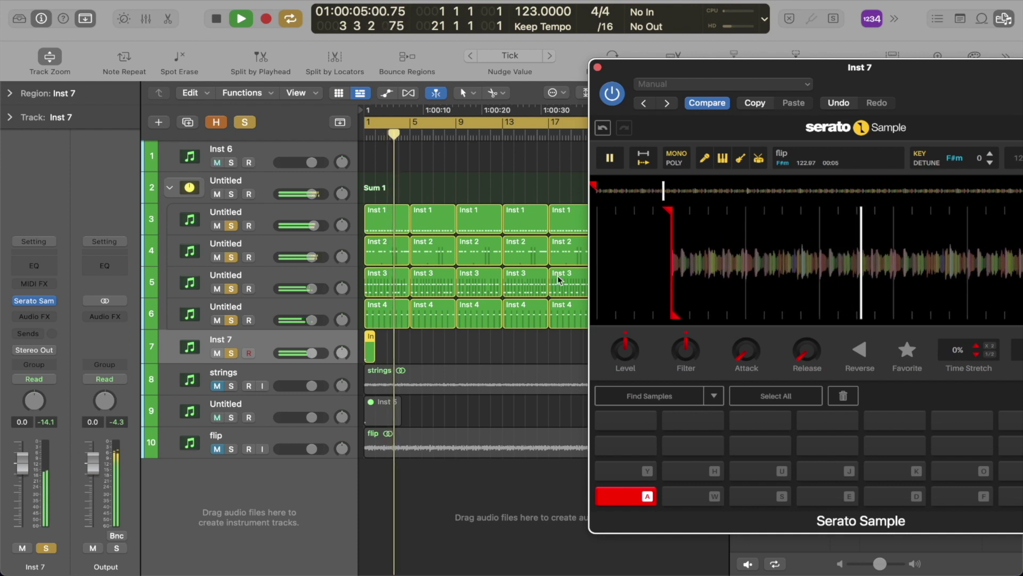
Turn off the drums stem of the flip sample in Serato Sample and listen to it with the soloed drum tracks from the project start.
{"action": "mouse_move", "coordinate": [707, 216]}
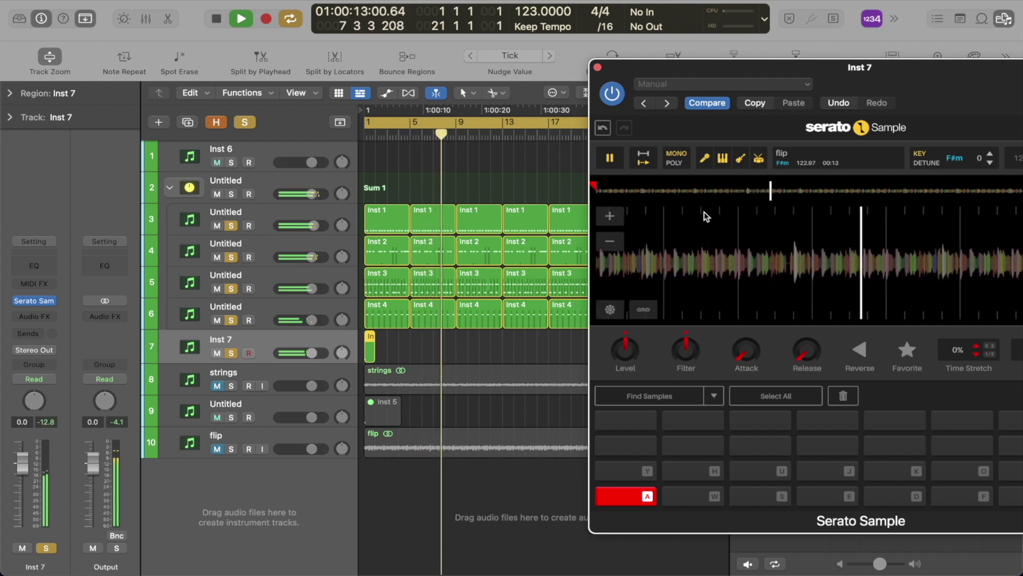
{"action": "key", "text": "space"}
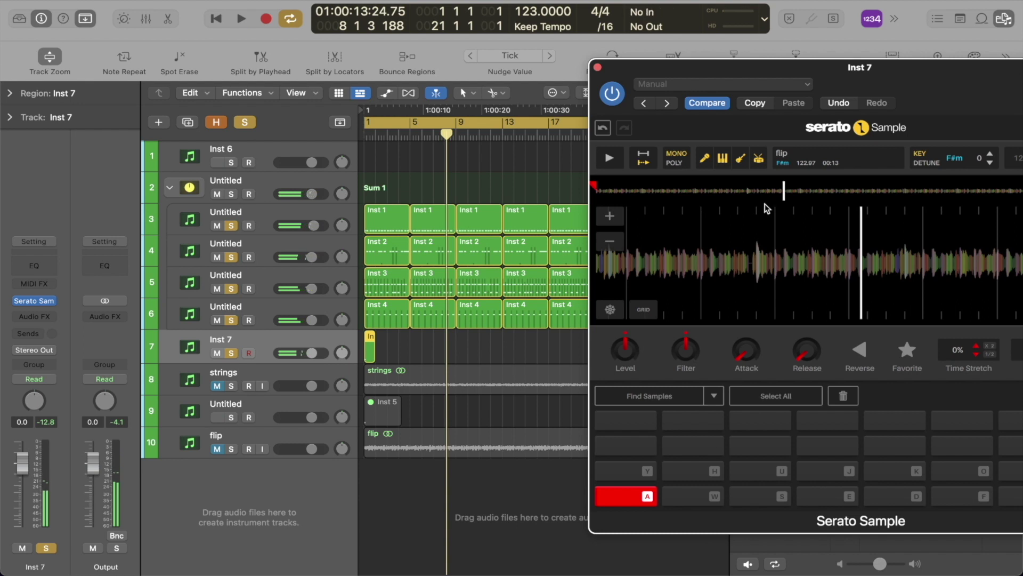
{"action": "left_click_drag", "start_coordinate": [908, 81], "coordinate": [740, 71]}
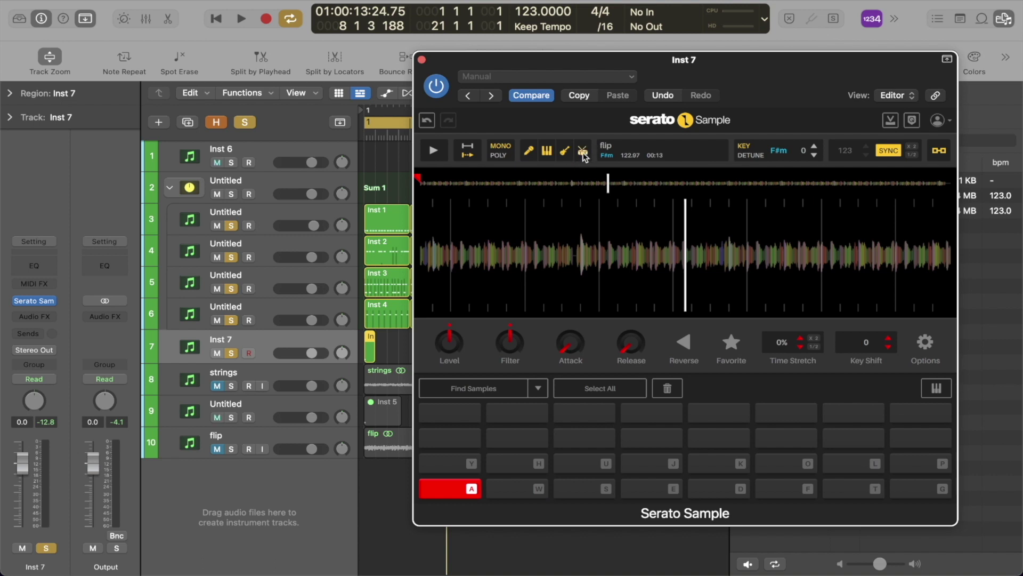
{"action": "left_click_drag", "start_coordinate": [774, 69], "coordinate": [826, 8]}
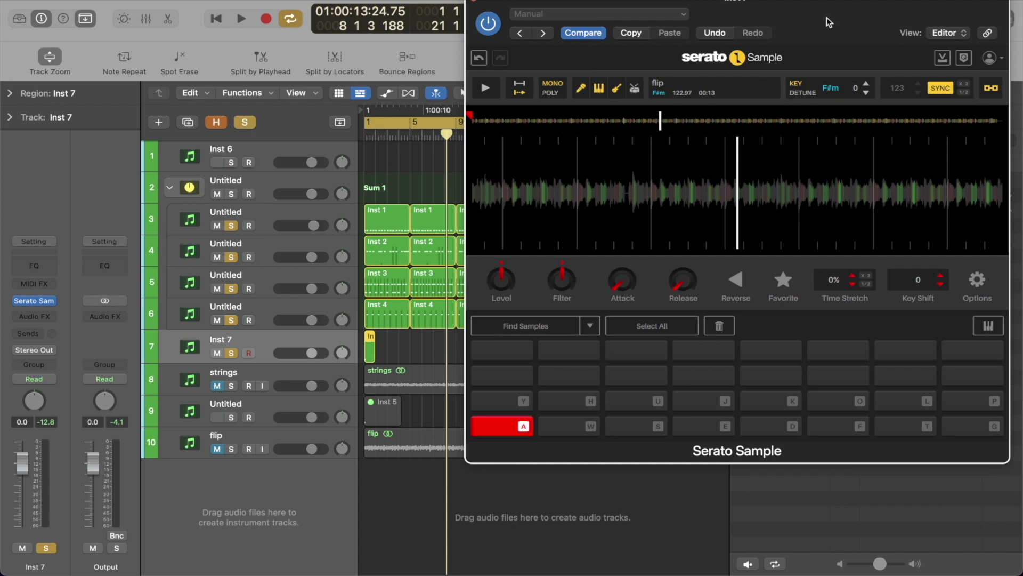
{"action": "key", "text": "Return"}
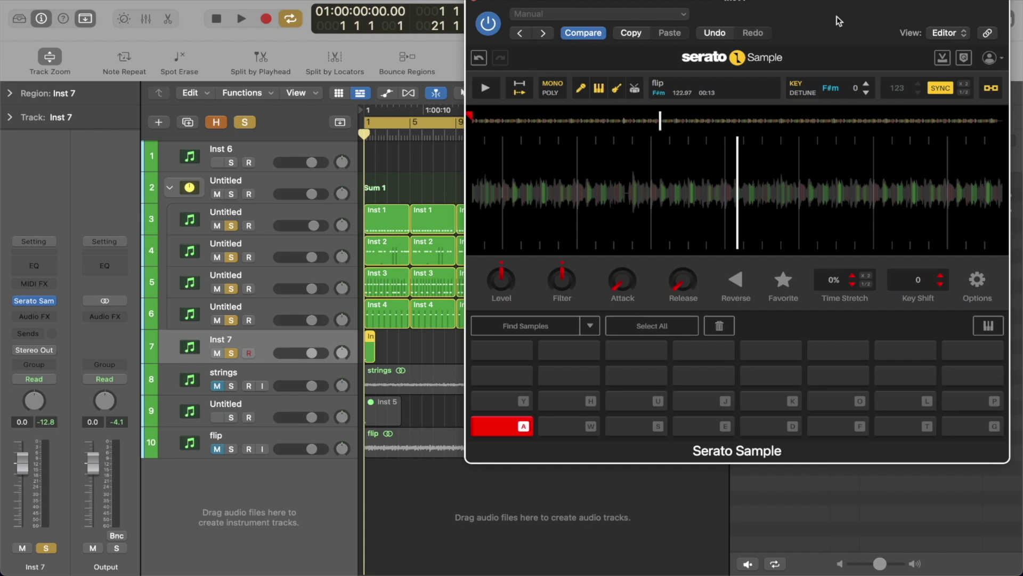
{"action": "key", "text": "space"}
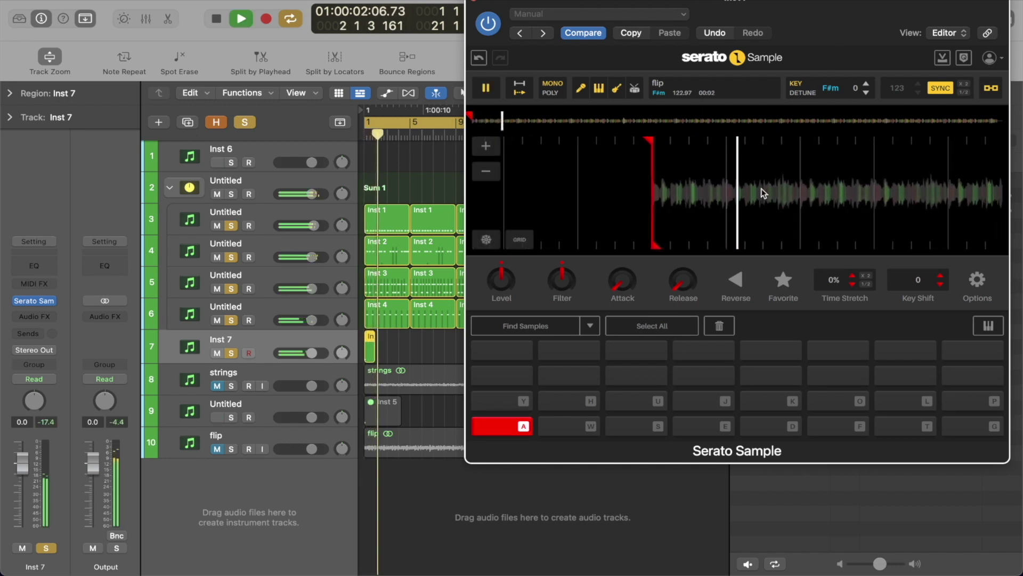
{"action": "left_click_drag", "start_coordinate": [760, 16], "coordinate": [715, 21]}
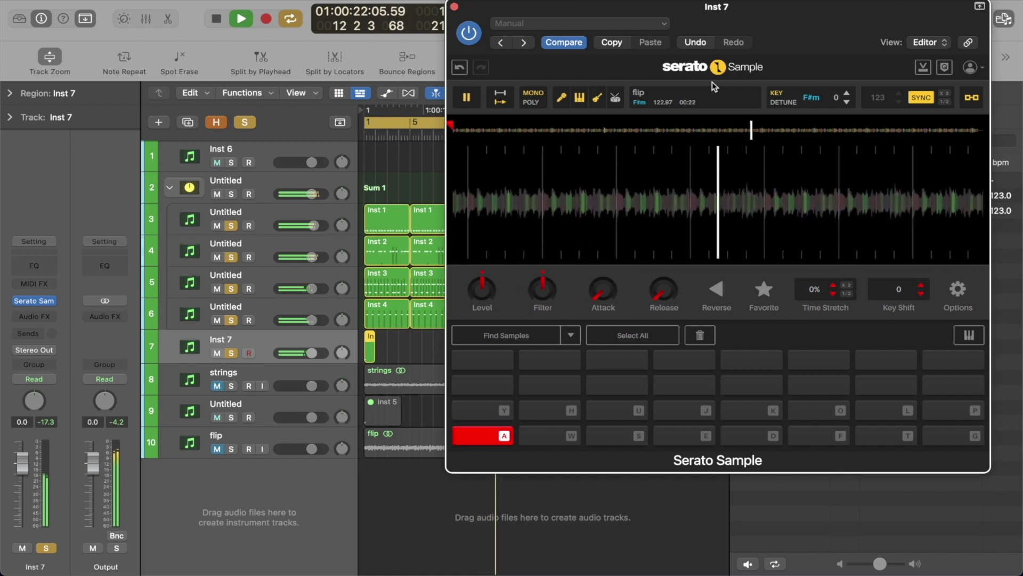
{"action": "key", "text": "space"}
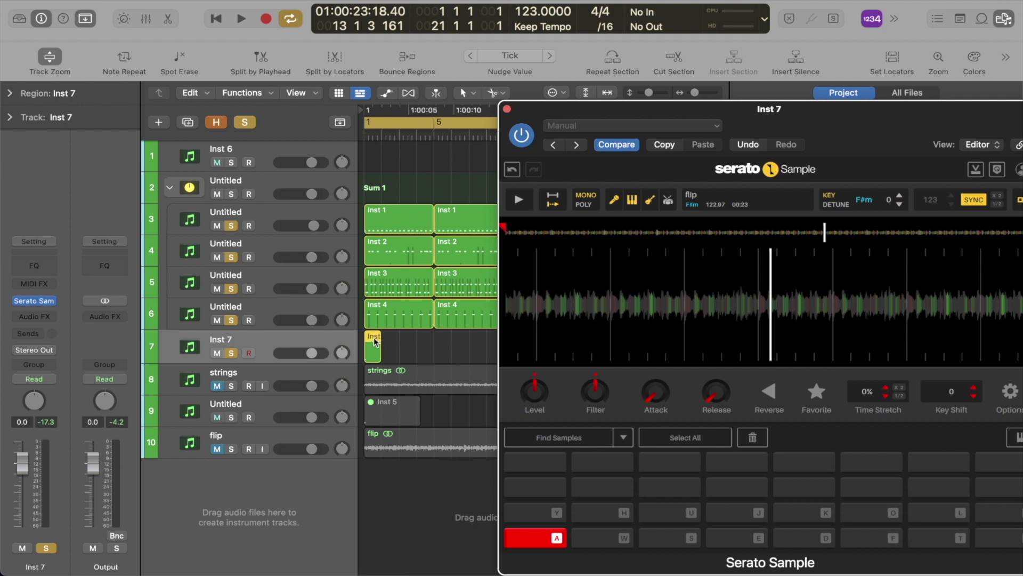
Bounce the Inst 7 region in place to a new track named "Strings Vox", move that track below Inst 7 and mute it.
{"action": "right_click", "coordinate": [374, 341]}
{"action": "left_click", "coordinate": [411, 279]}
{"action": "type", "text": "Strings Vox"}
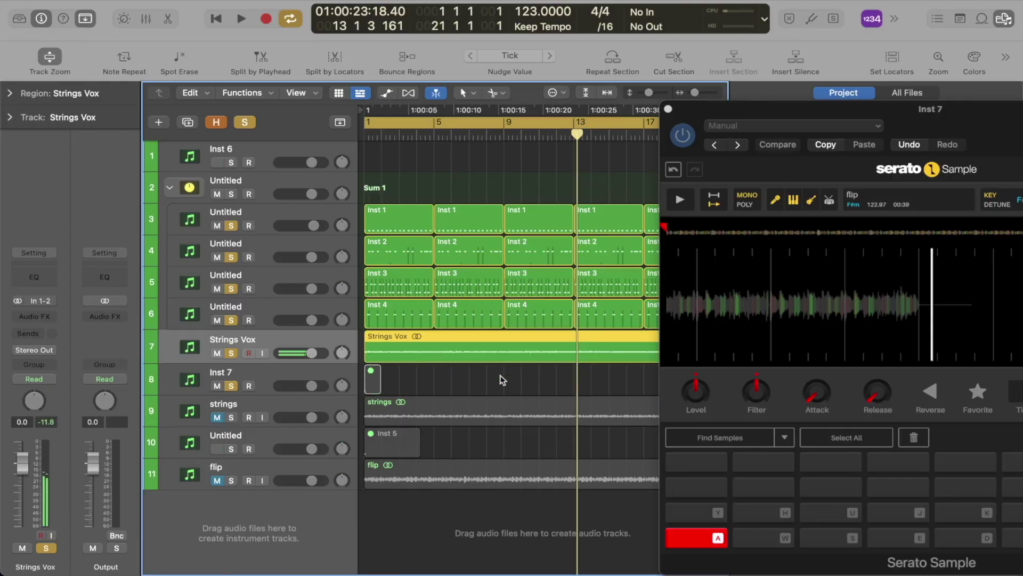
{"action": "left_click", "coordinate": [553, 384], "text": "ctrl+alt"}
{"action": "key", "text": "space"}
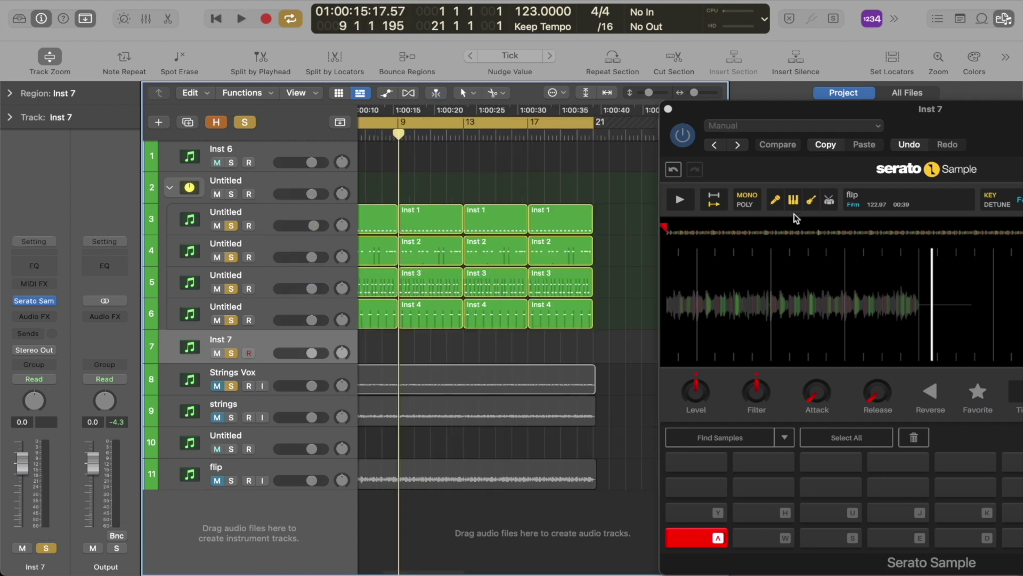
Turn off the melody and vocals stems, leaving only the flip sample's bass active, and play it with the drums from the project start.
{"action": "left_click", "coordinate": [794, 200]}
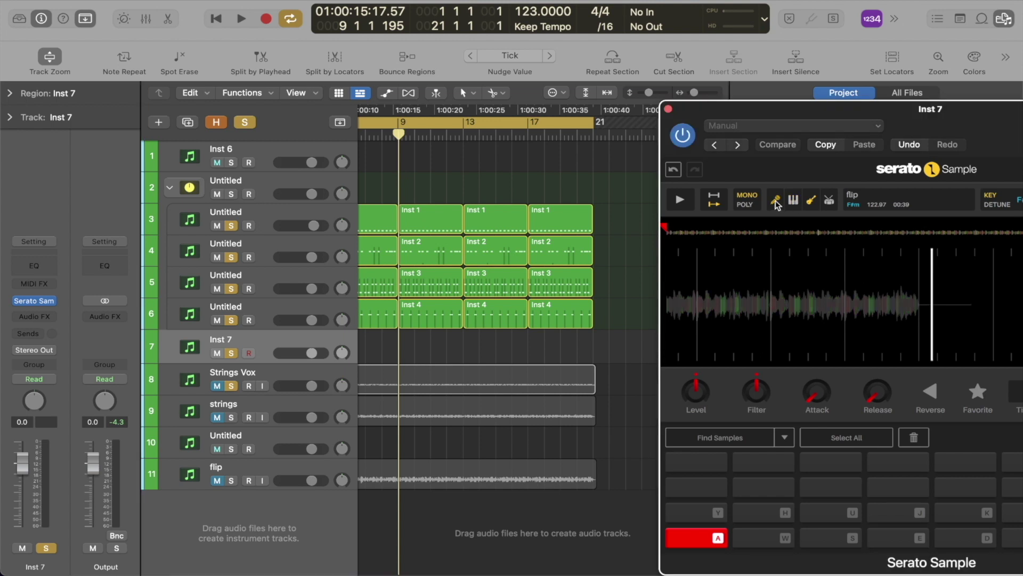
{"action": "scroll", "coordinate": [639, 350], "scroll_direction": "left", "scroll_amount": 5}
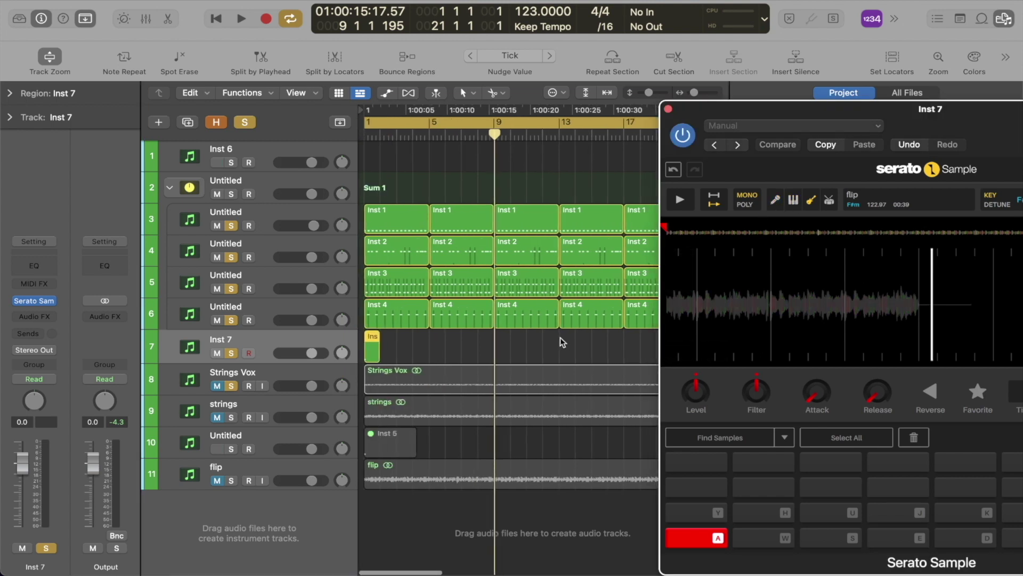
{"action": "left_click_drag", "start_coordinate": [931, 129], "coordinate": [770, 59]}
{"action": "key", "text": "Return"}
{"action": "key", "text": "space"}
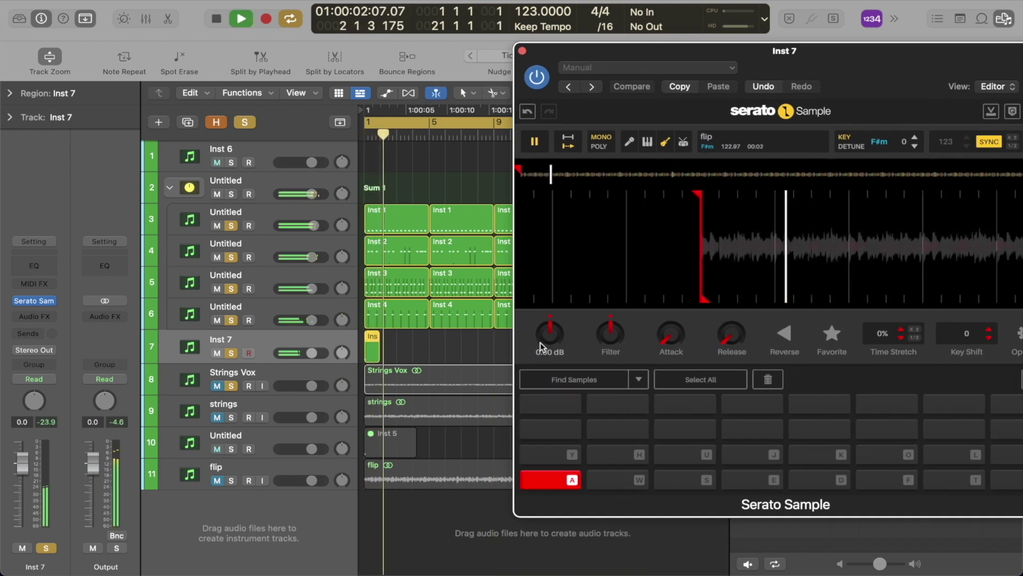
Raise the flip sample's Level in Serato Sample, listening to the isolated bass against the drums before stopping playback.
{"action": "mouse_move", "coordinate": [544, 333]}
{"action": "left_click_drag", "start_coordinate": [547, 333], "coordinate": [548, 281]}
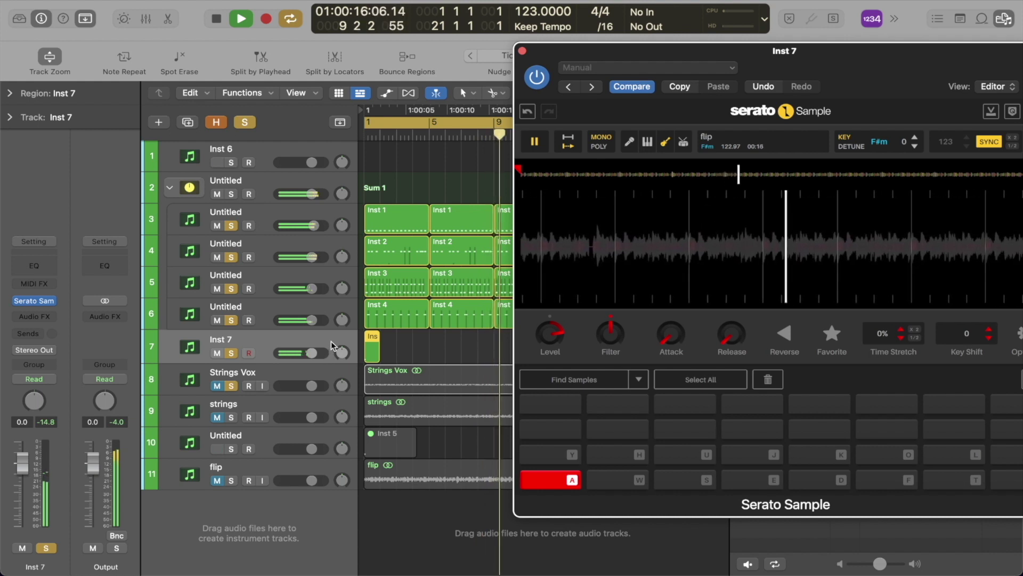
{"action": "key", "text": "ctrl+s"}
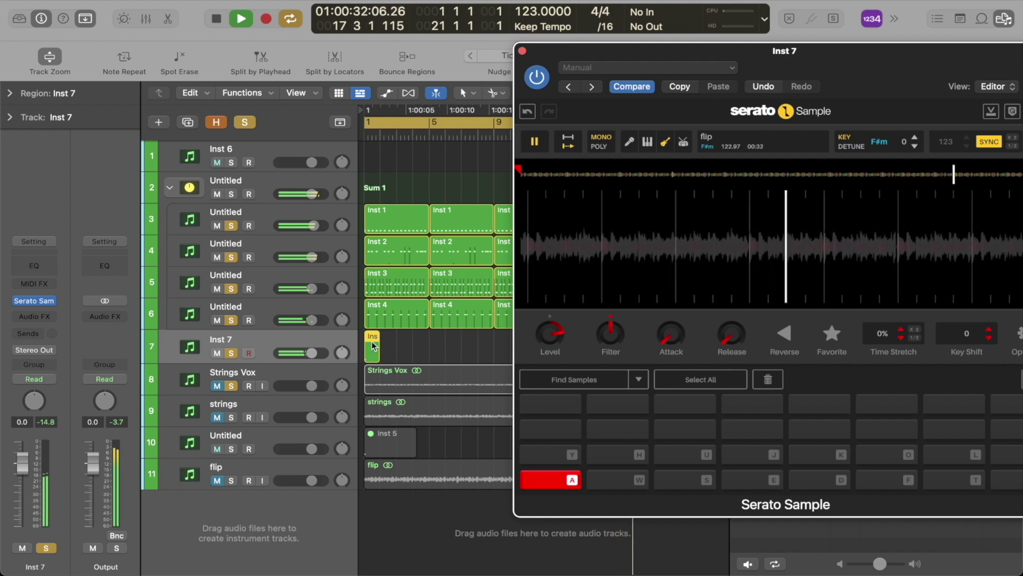
{"action": "key", "text": "space"}
Bounce the Inst 7 region in place to a new track named "Bass".
{"action": "right_click", "coordinate": [371, 345]}
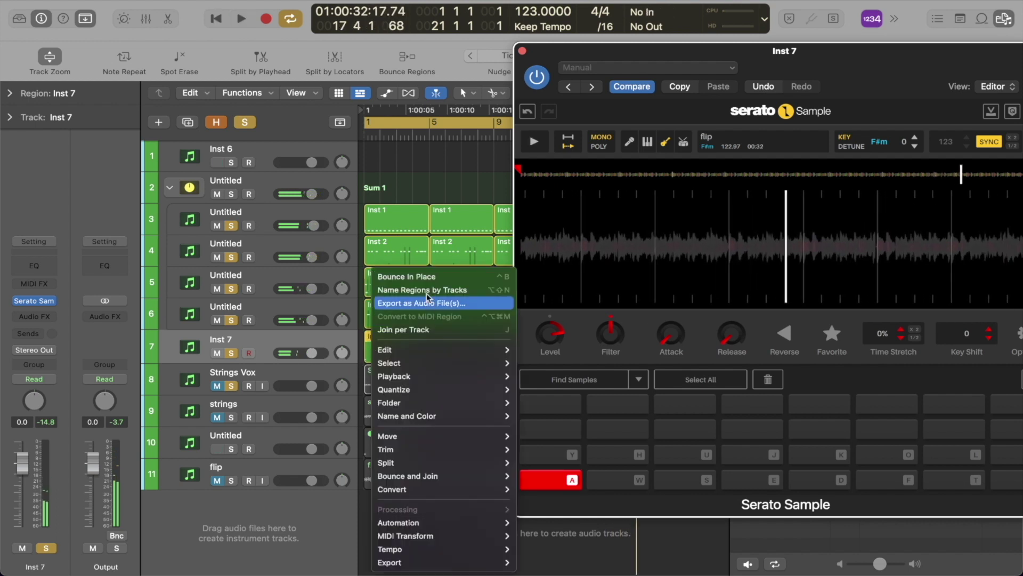
{"action": "left_click", "coordinate": [428, 278]}
{"action": "type", "text": "Bas"}
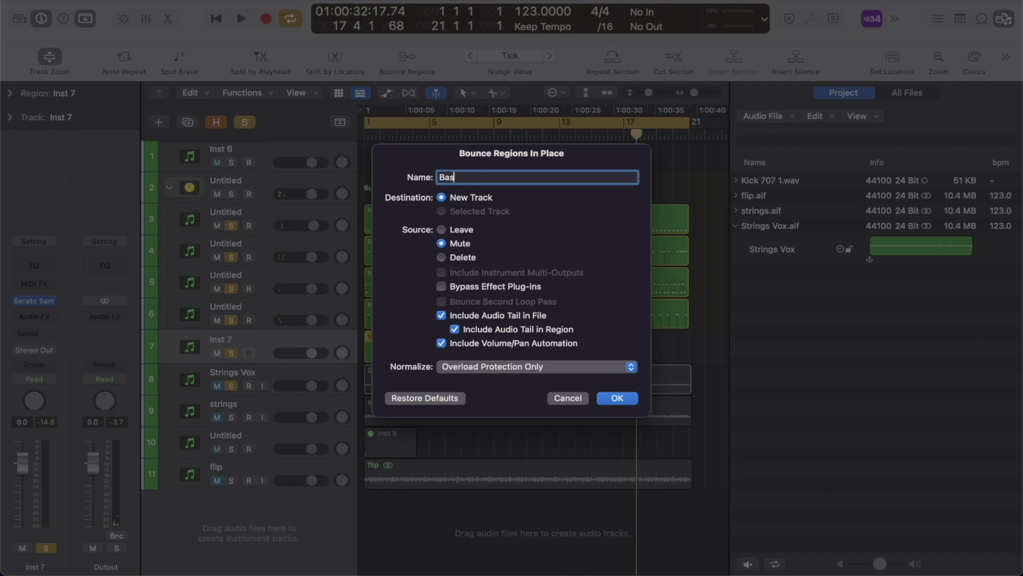
{"action": "type", "text": "s"}
{"action": "key", "text": "Return"}
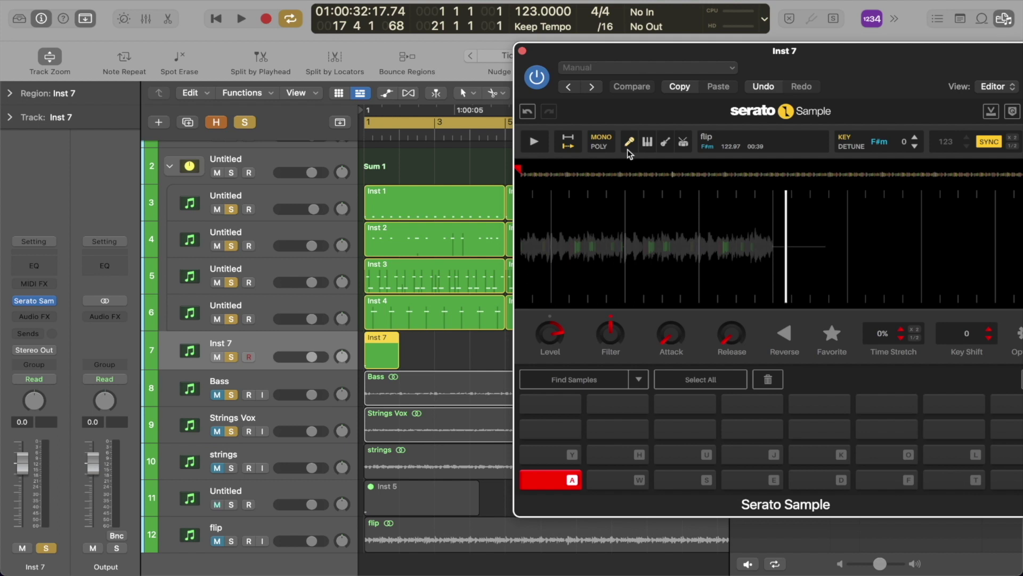
Keep only the vocals stem of the flip sample active and listen to it both with the drums and by itself.
{"action": "key", "text": "space"}
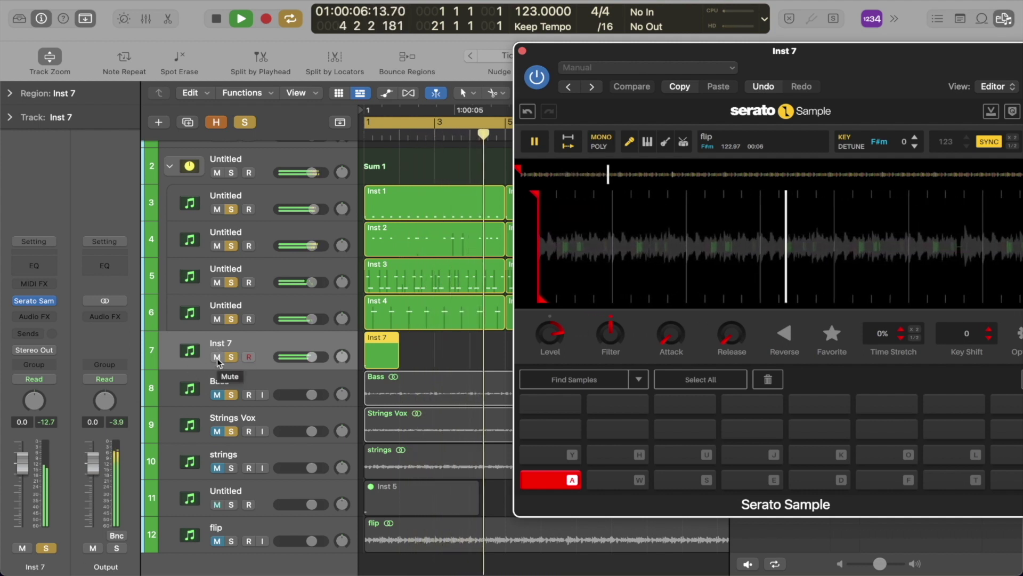
{"action": "key", "text": "space"}
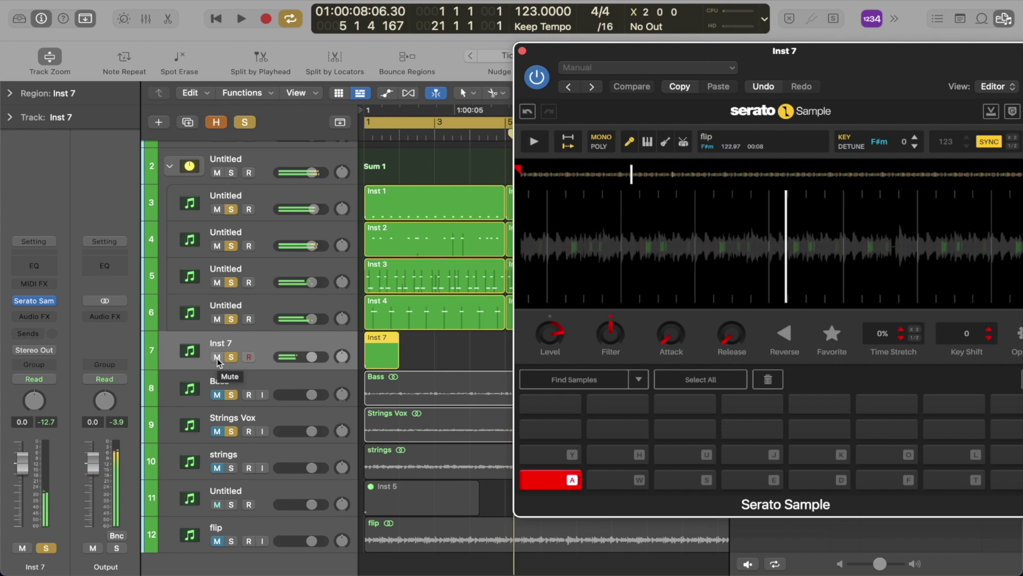
{"action": "key", "text": "space"}
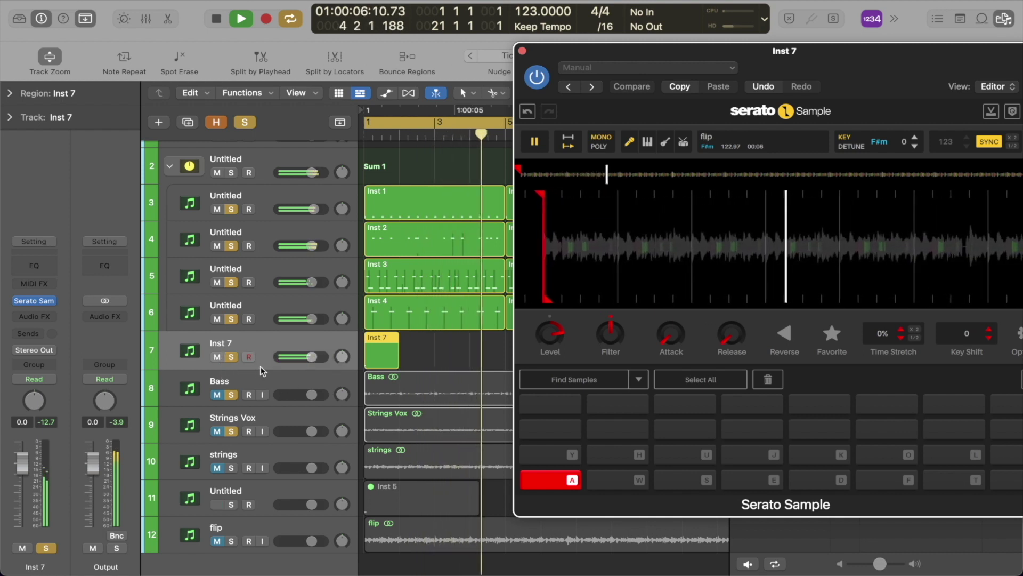
{"action": "left_click", "coordinate": [233, 357]}
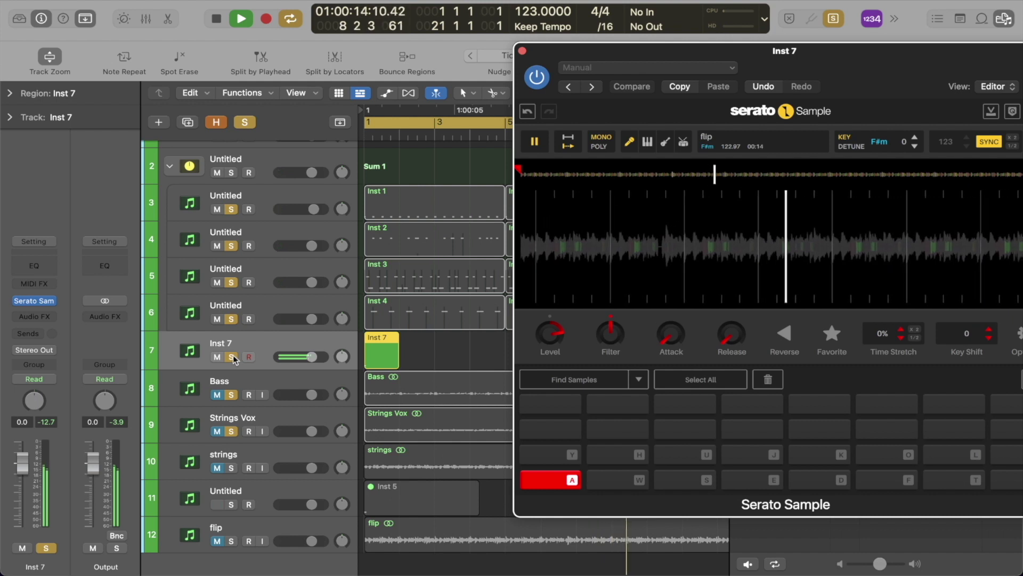
{"action": "left_click", "coordinate": [232, 354]}
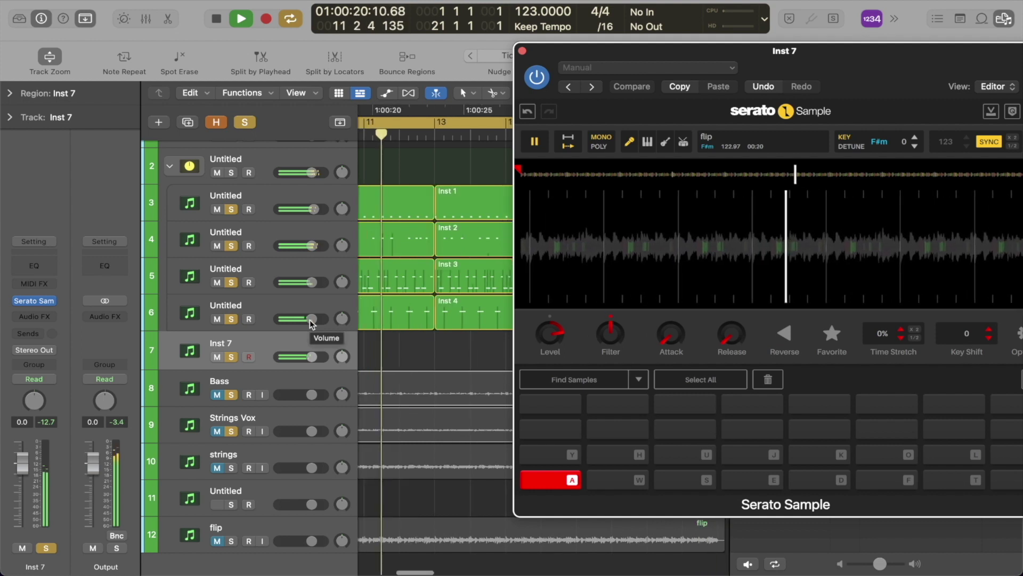
{"action": "key", "text": "space"}
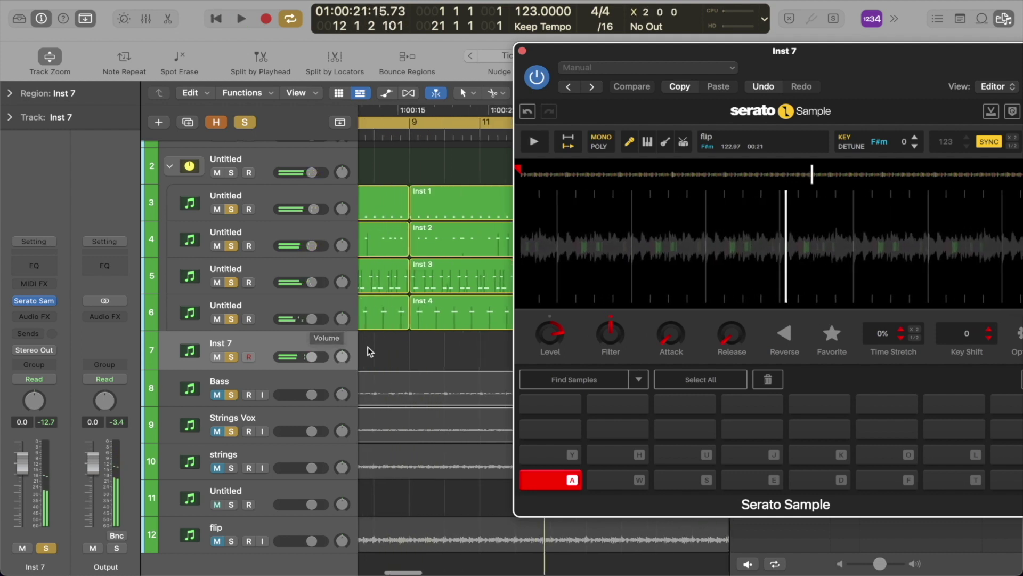
Bounce the Inst 7 region in place to a new track named "Vox".
{"action": "scroll", "coordinate": [367, 349], "scroll_direction": "left", "scroll_amount": 10}
{"action": "double_click", "coordinate": [379, 341]}
{"action": "right_click", "coordinate": [379, 341]}
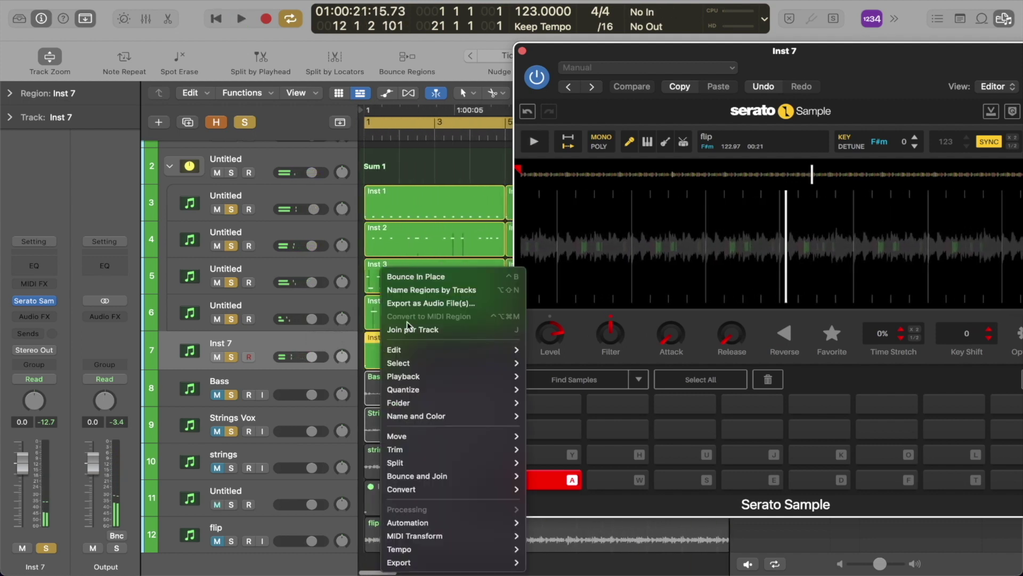
{"action": "left_click", "coordinate": [421, 277]}
{"action": "type", "text": "Vox"}
{"action": "key", "text": "Return"}
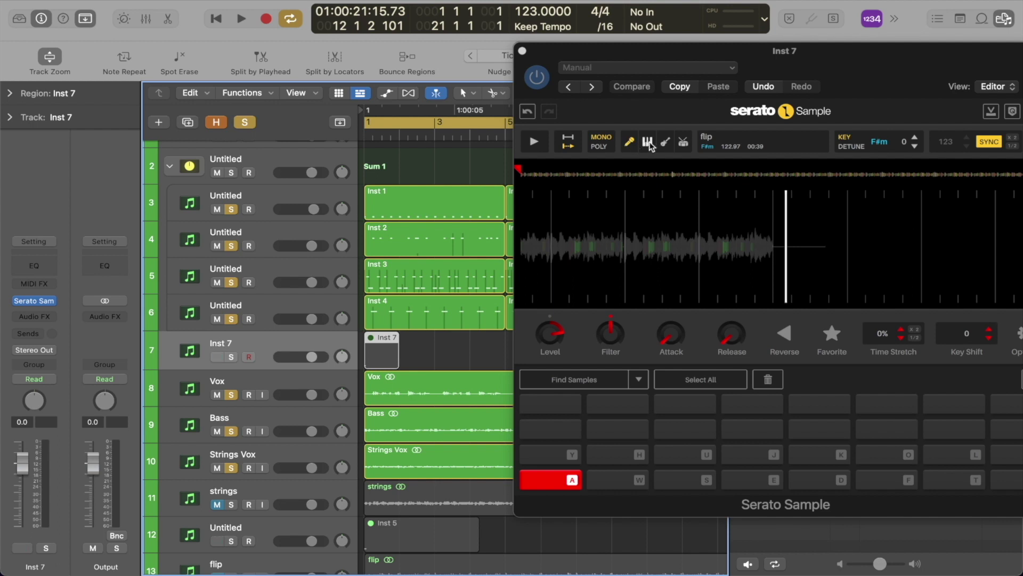
Switch the flip sample to its melody stem only, reactivate Inst 7 and mute the bounced Vox, Bass and Strings Vox tracks.
{"action": "left_click", "coordinate": [629, 143]}
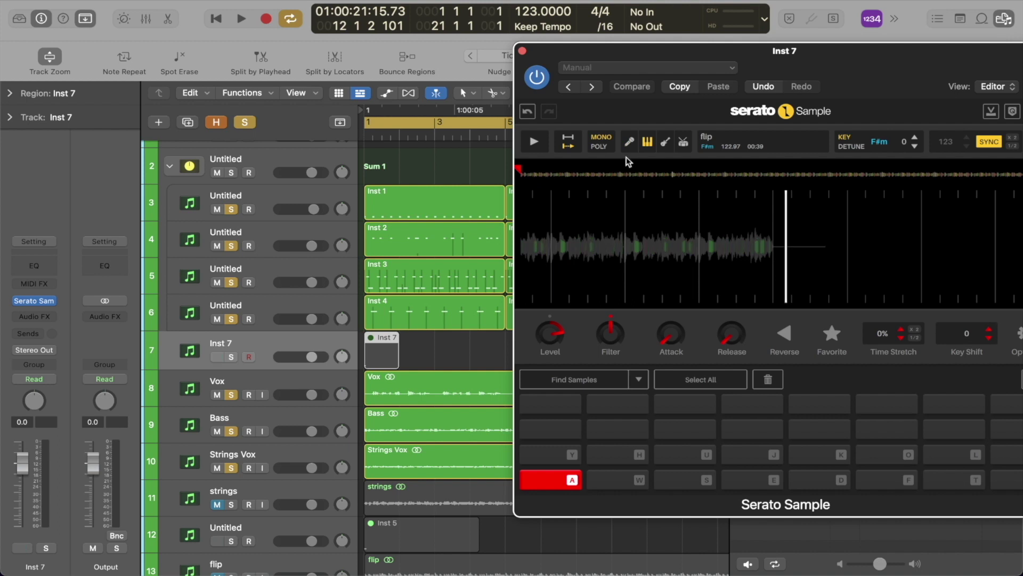
{"action": "left_click", "coordinate": [373, 326]}
{"action": "key", "text": "s"}
Play the melody stem on Inst 7 from the project start together with the soloed drum tracks.
{"action": "key", "text": "Return"}
{"action": "key", "text": "space"}
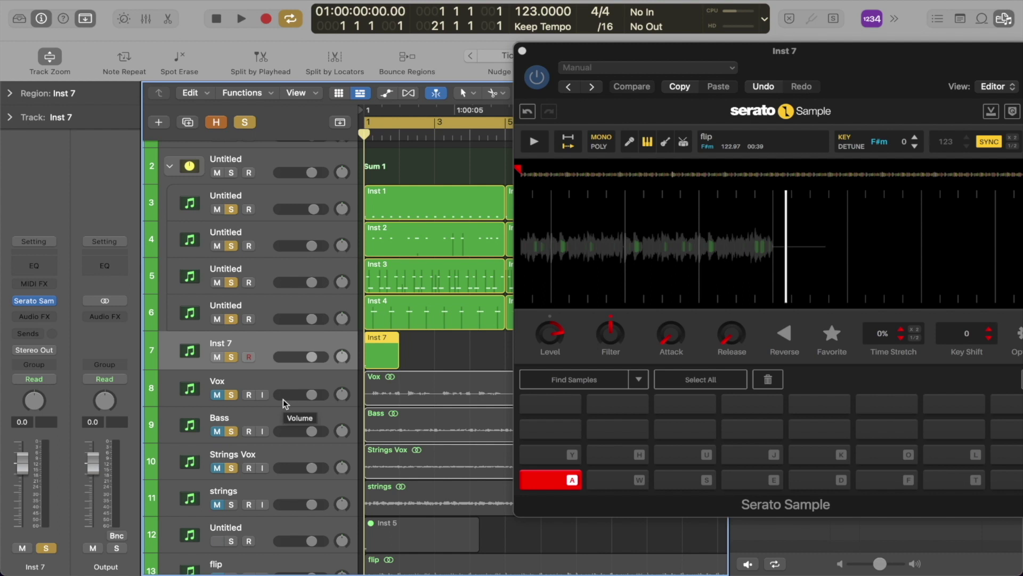
{"action": "key", "text": "space"}
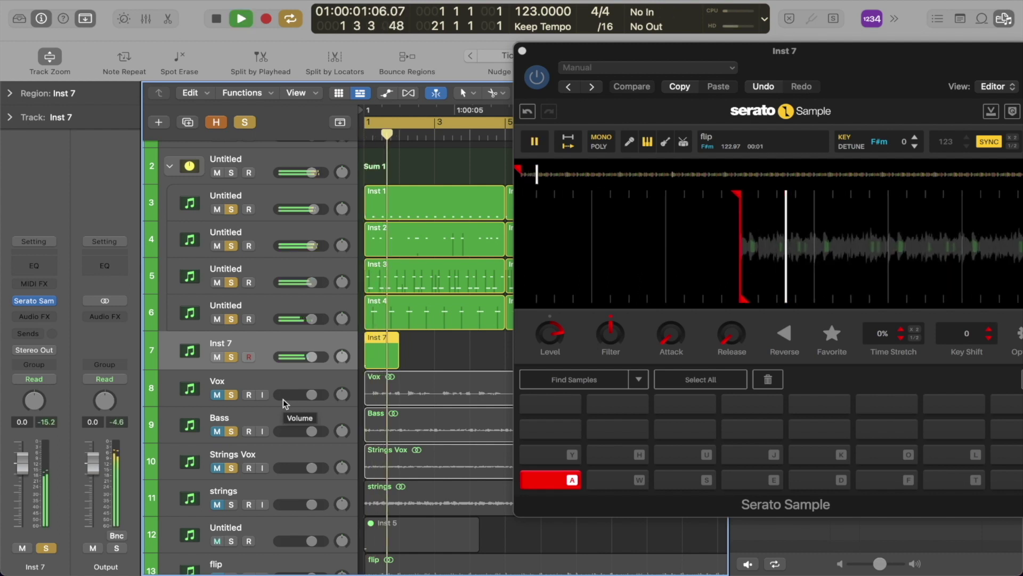
{"action": "left_click", "coordinate": [230, 356]}
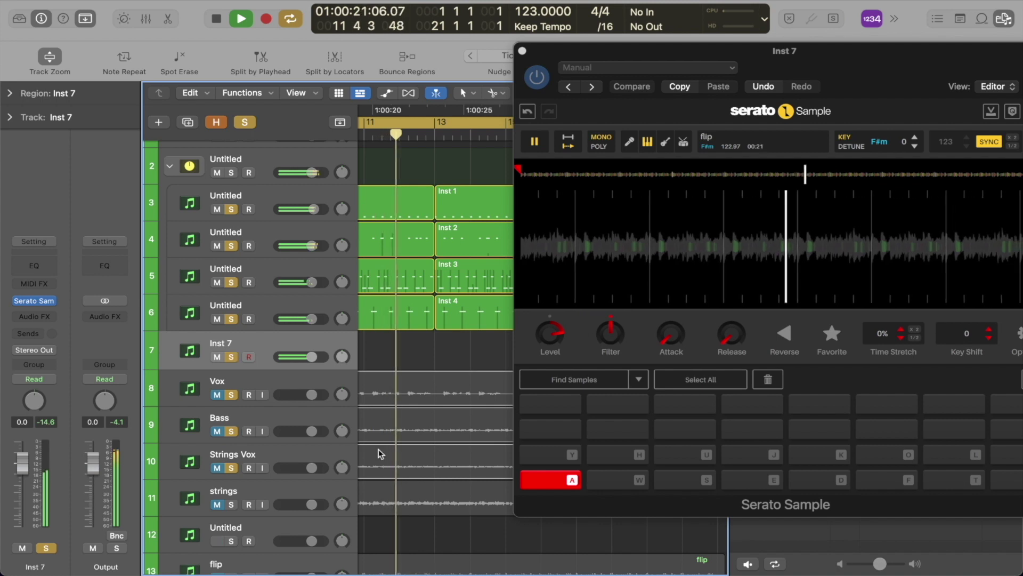
{"action": "scroll", "coordinate": [468, 435], "scroll_direction": "left", "scroll_amount": 10}
{"action": "scroll", "coordinate": [458, 426], "scroll_direction": "right", "scroll_amount": 1}
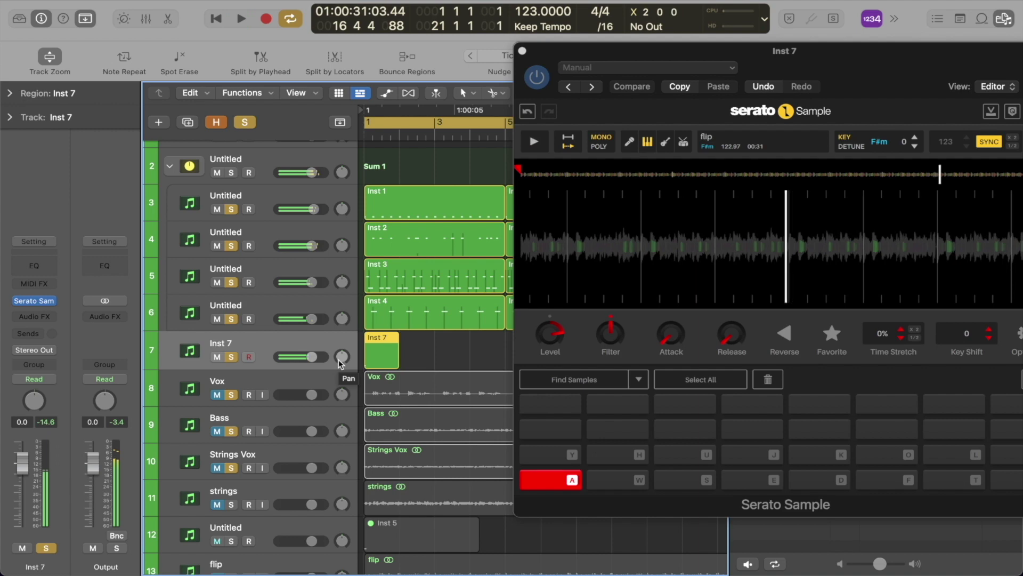
Bounce the Inst 7 region in place as "Strings".
{"action": "right_click", "coordinate": [373, 355]}
{"action": "left_click", "coordinate": [426, 276]}
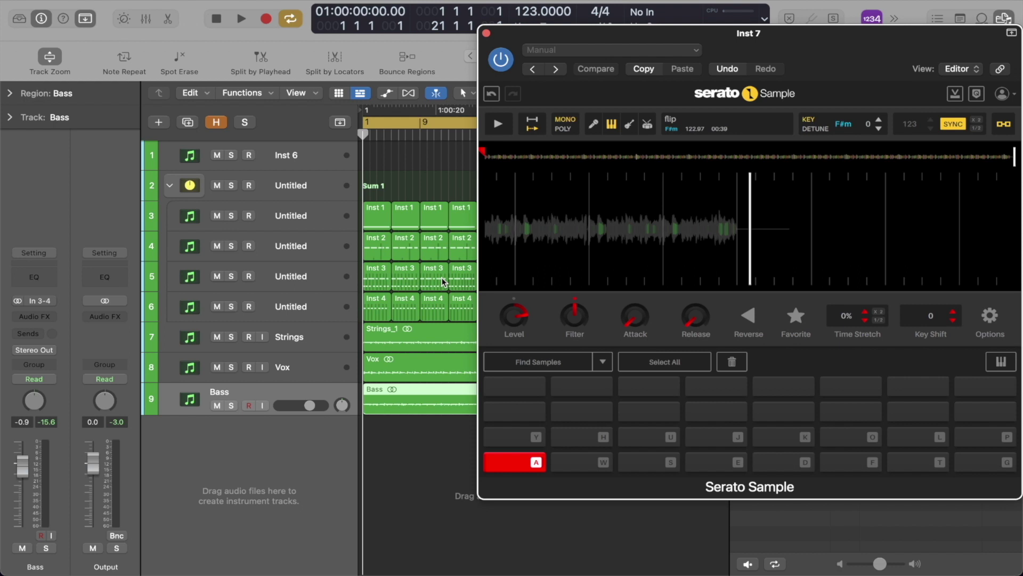
Play the arrangement of drums and bounced stems, and solo the Strings track to hear it alone.
{"action": "key", "text": "space"}
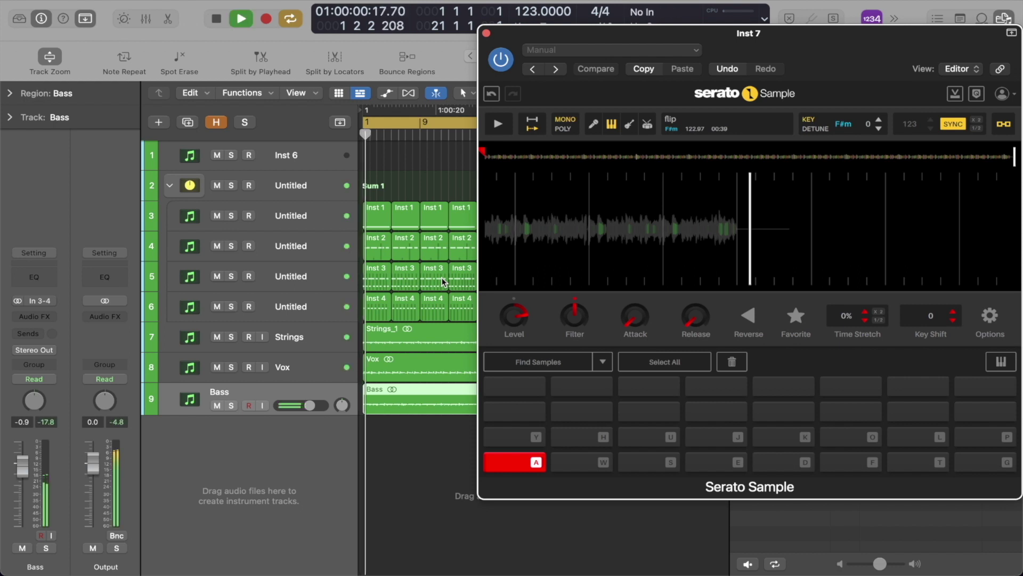
{"action": "left_click", "coordinate": [294, 366]}
{"action": "left_click", "coordinate": [297, 337]}
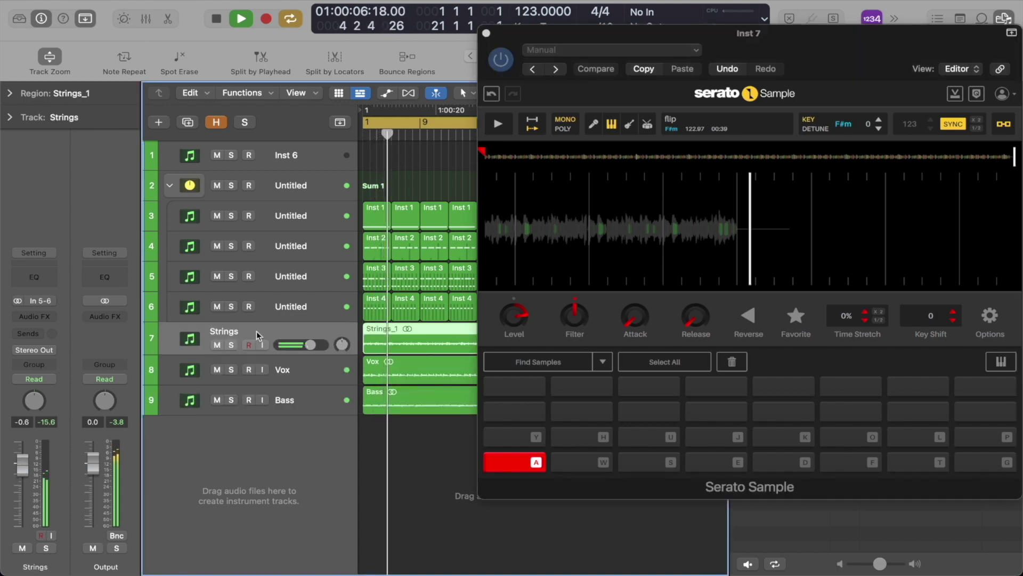
{"action": "left_click", "coordinate": [232, 344]}
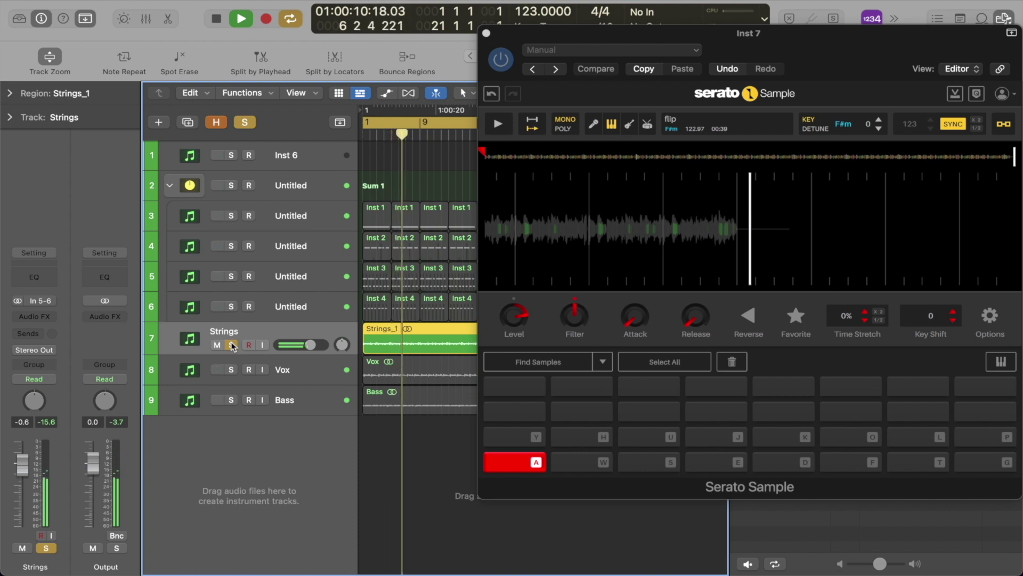
Unsolo the Strings track, then solo the Vox and Bass tracks one after the other to hear each stem alone, leaving both unsoloed.
{"action": "left_click", "coordinate": [232, 344]}
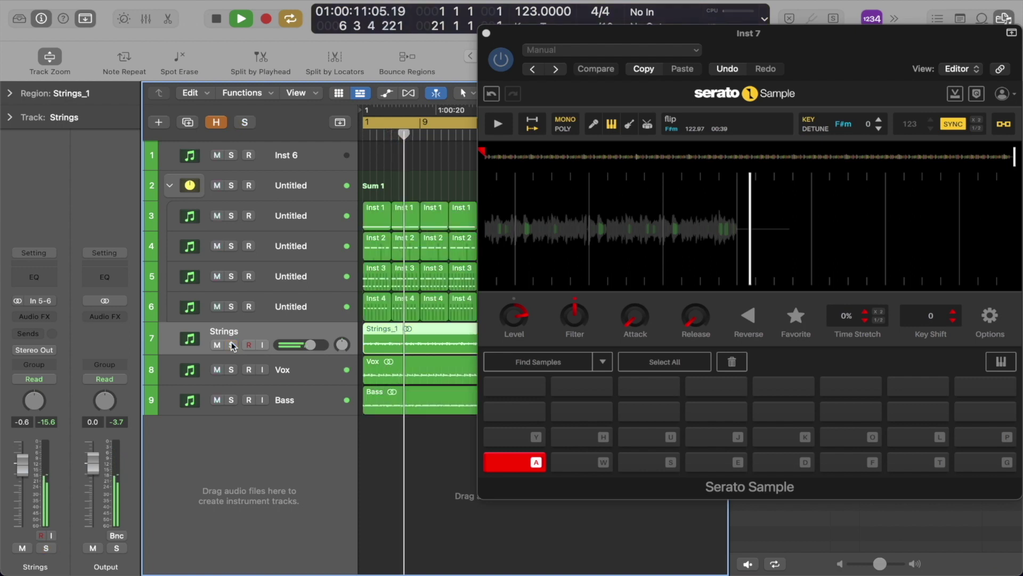
{"action": "left_click", "coordinate": [231, 369]}
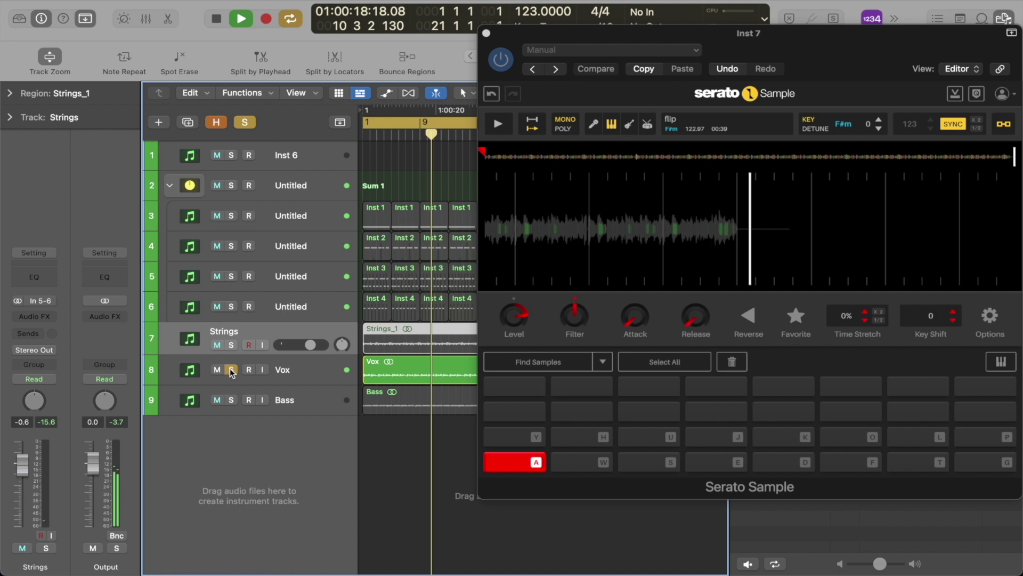
{"action": "left_click", "coordinate": [231, 368]}
{"action": "left_click", "coordinate": [224, 408]}
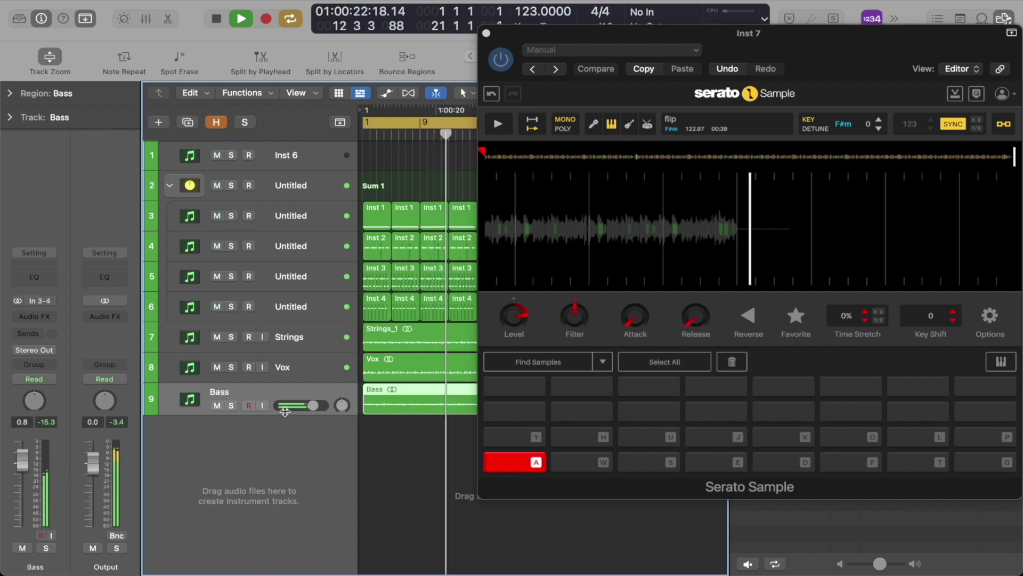
{"action": "left_click", "coordinate": [231, 406]}
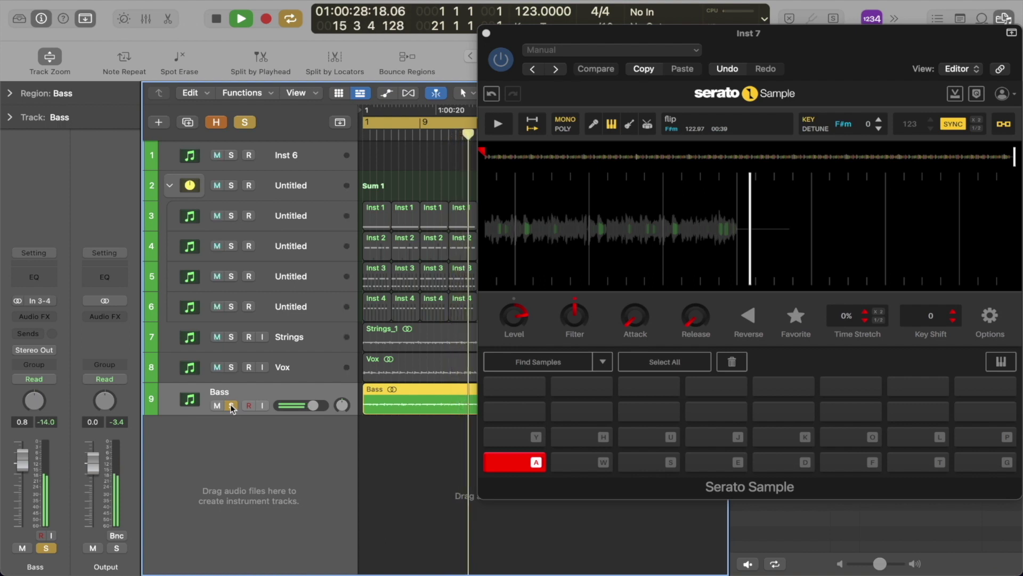
{"action": "left_click", "coordinate": [231, 405]}
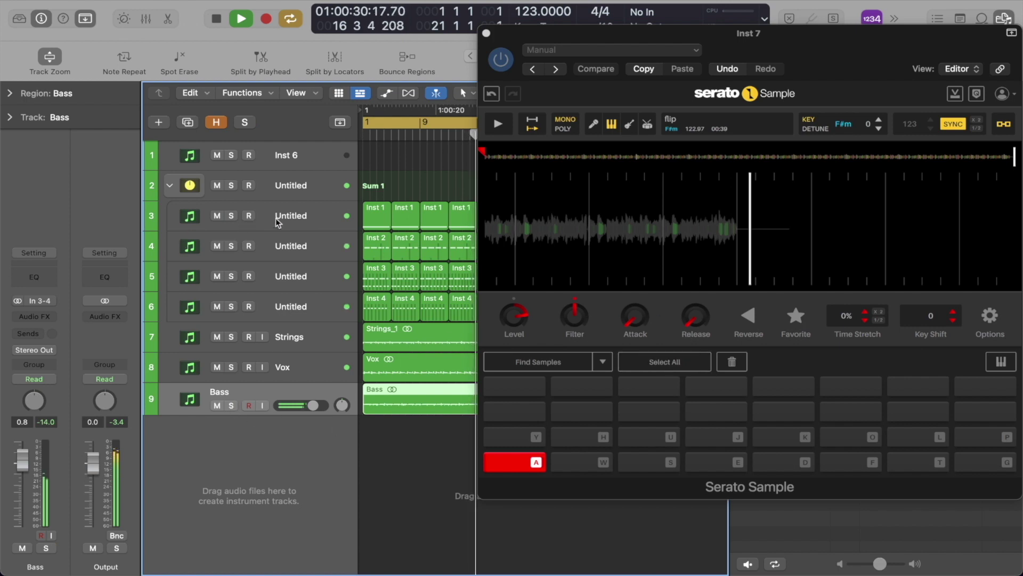
Solo the four Untitled drum tracks inside Sum 1 one by one during playback, starting with Inst 1, to build up the drum layers.
{"action": "left_click", "coordinate": [289, 221]}
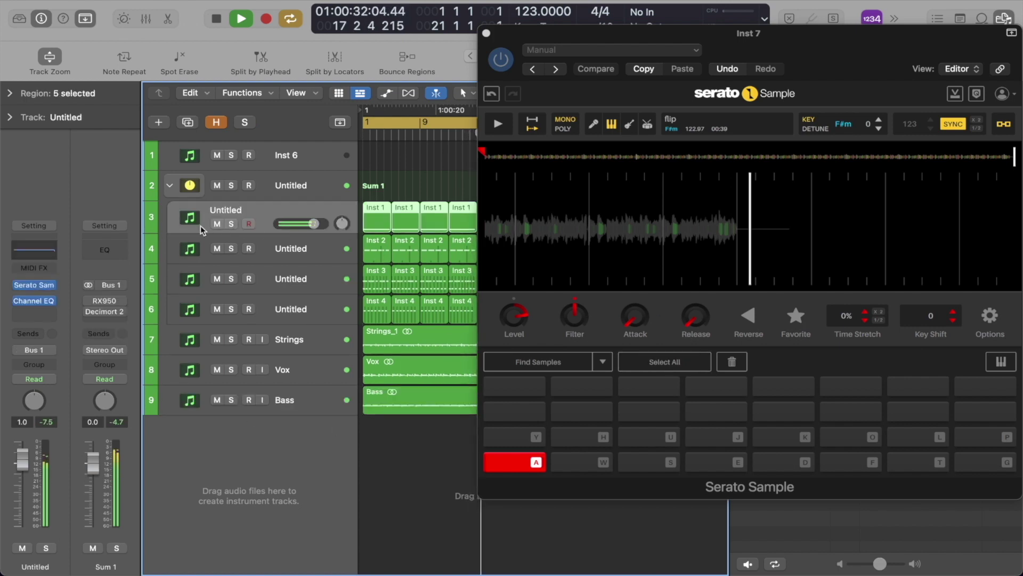
{"action": "left_click", "coordinate": [231, 223]}
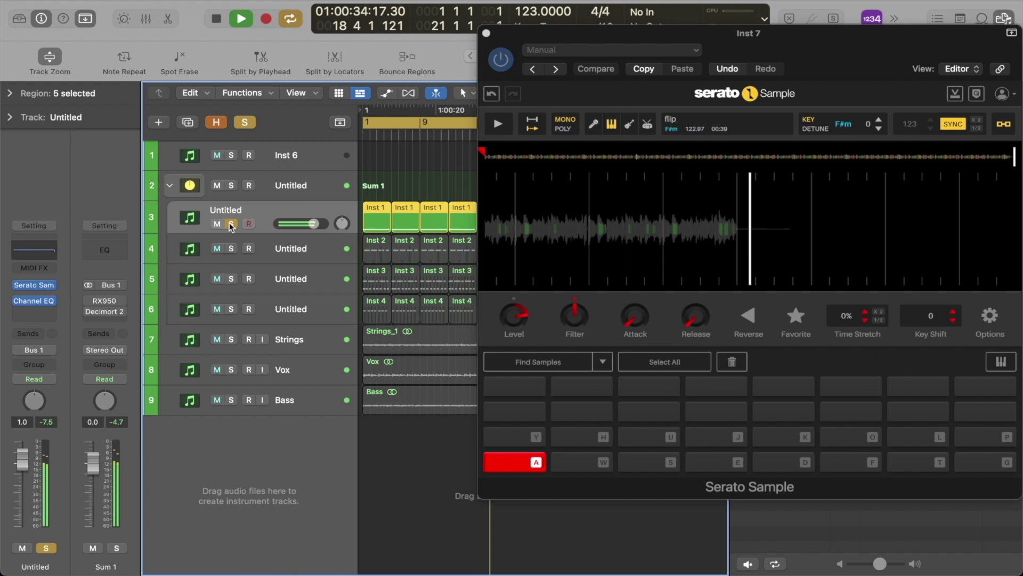
{"action": "left_click", "coordinate": [231, 249]}
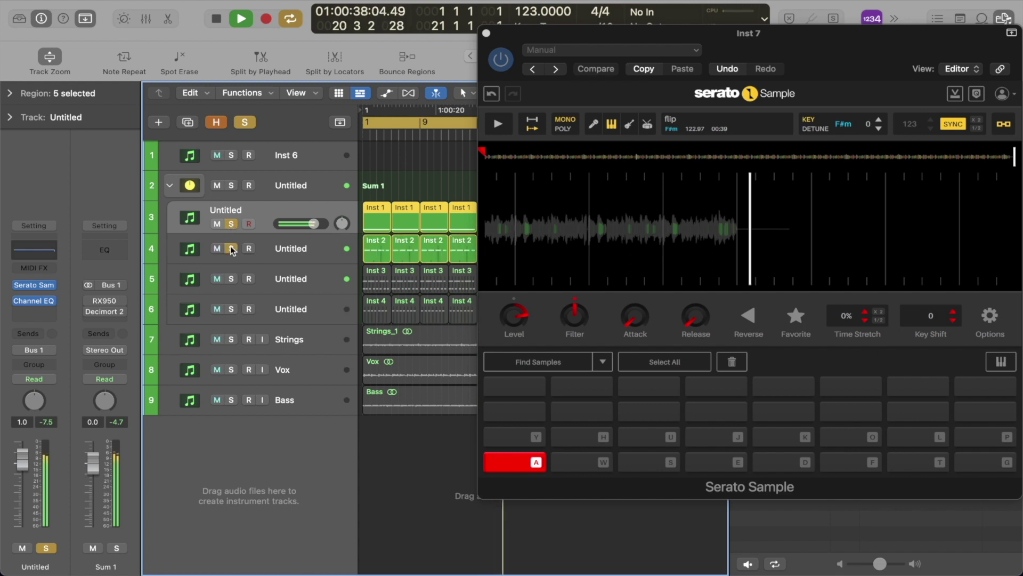
{"action": "left_click", "coordinate": [232, 279]}
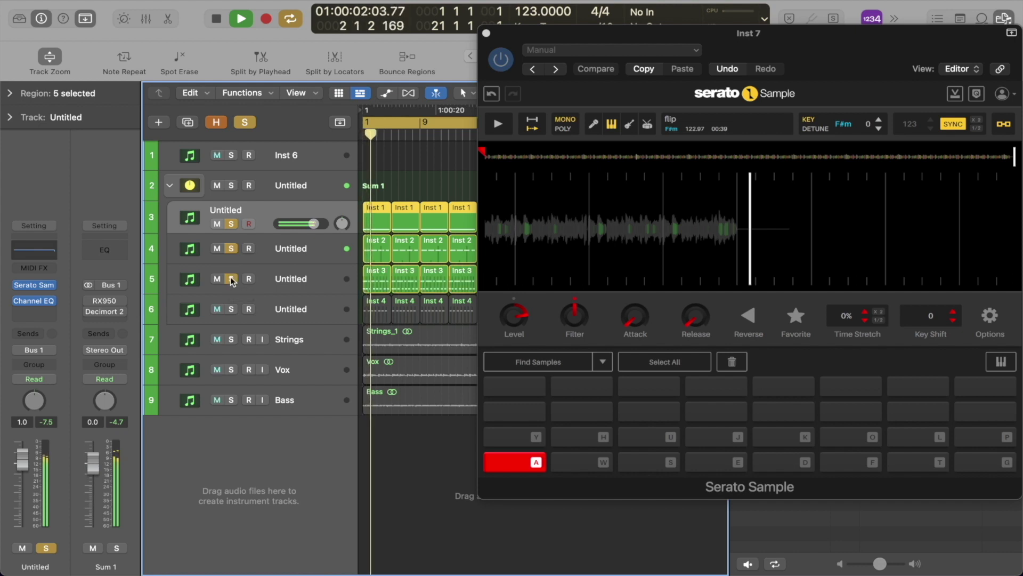
{"action": "left_click", "coordinate": [232, 310]}
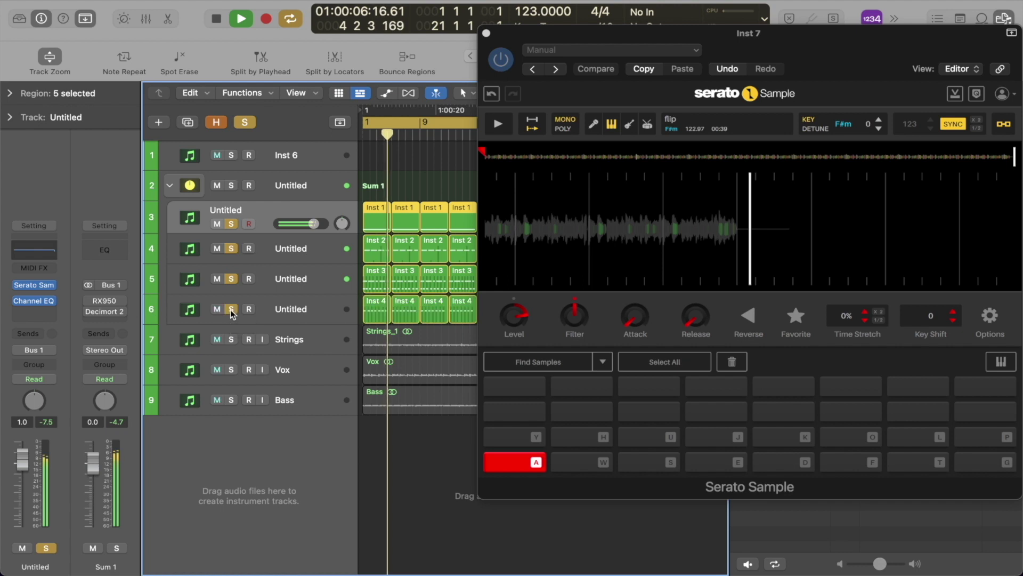
Add the Strings, Vox and Bass stems to the soloed drums one at a time while the loop plays.
{"action": "left_click", "coordinate": [231, 339]}
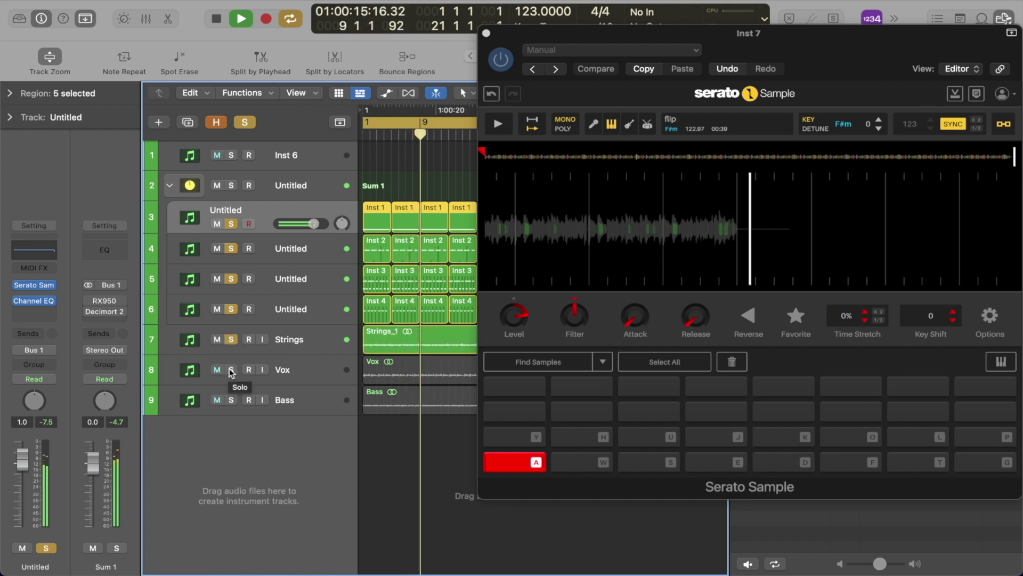
{"action": "left_click", "coordinate": [231, 370]}
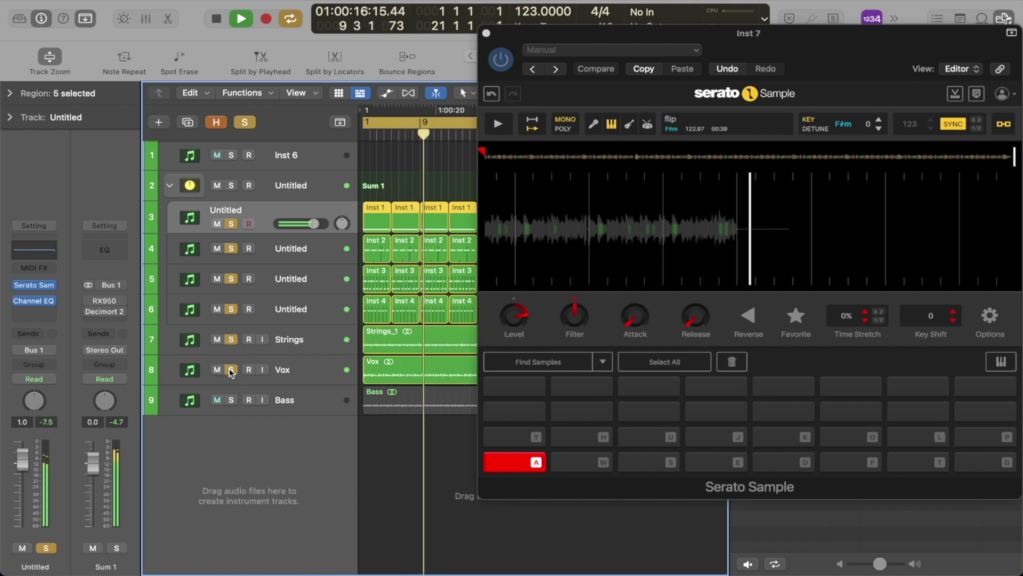
{"action": "left_click", "coordinate": [232, 400]}
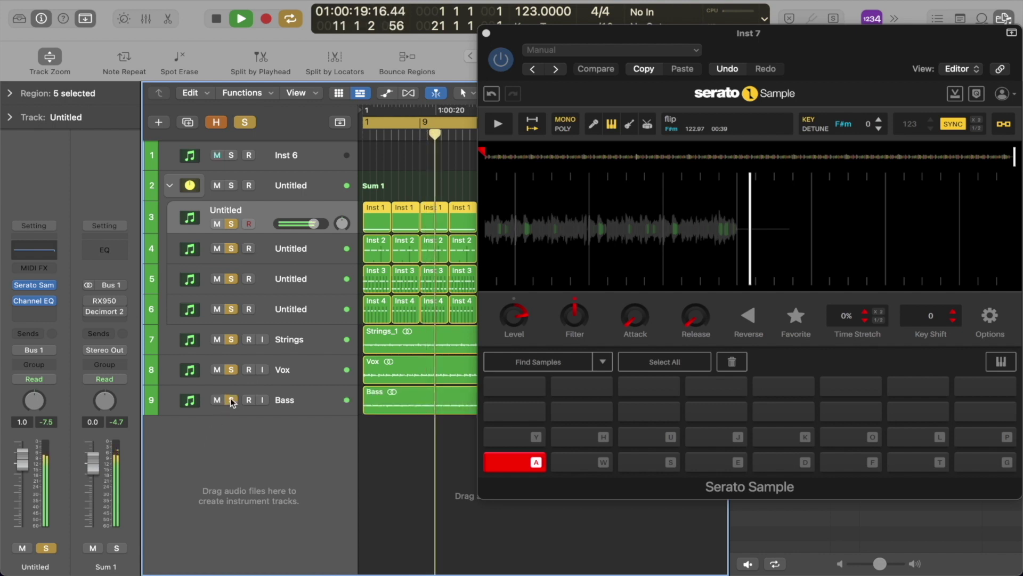